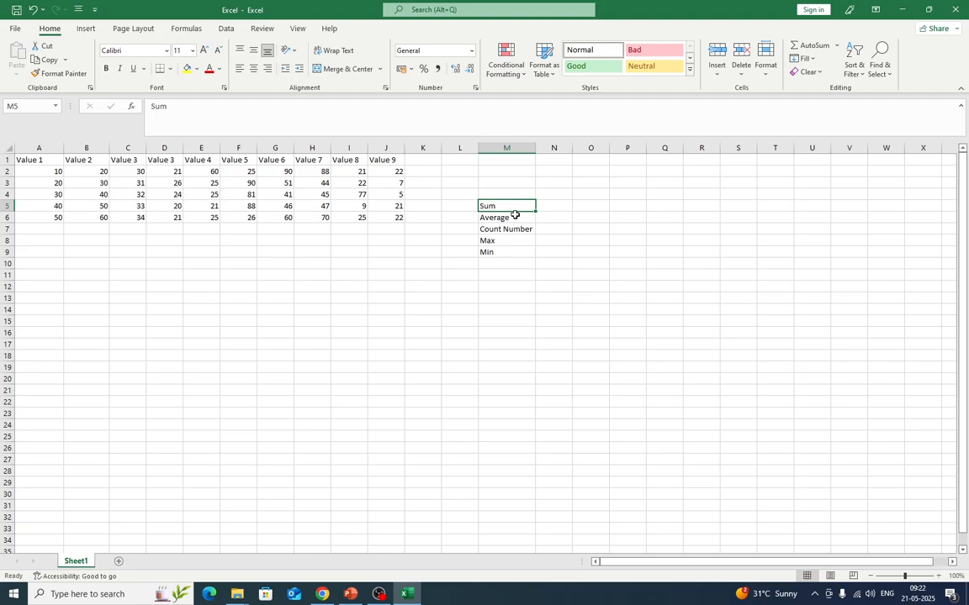
Review the function names listed in M5:M9 and the number table in A1:J6, by row and by column
{"action": "left_click", "coordinate": [514, 218]}
{"action": "left_click", "coordinate": [516, 229]}
{"action": "left_click", "coordinate": [515, 241]}
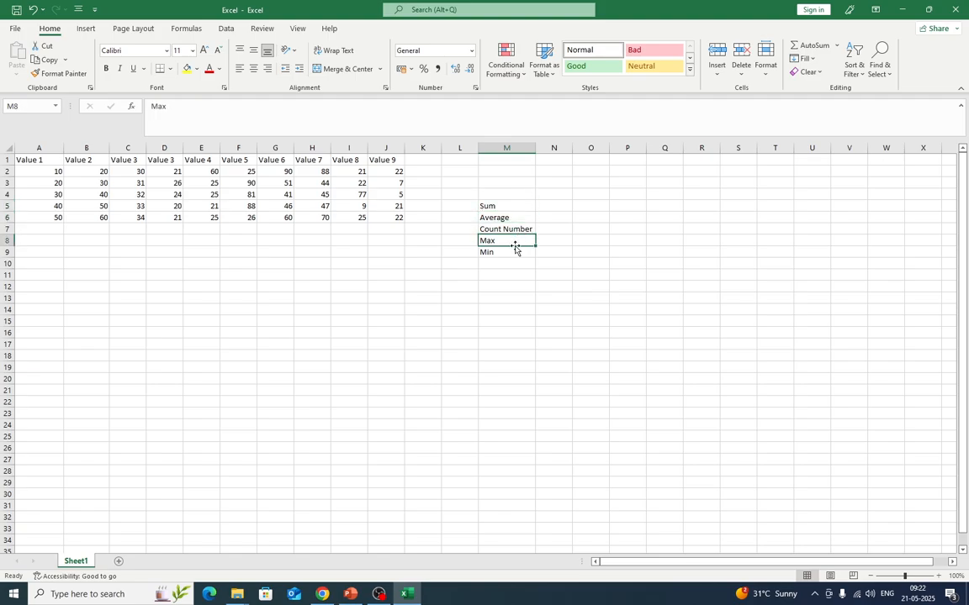
{"action": "left_click", "coordinate": [505, 252]}
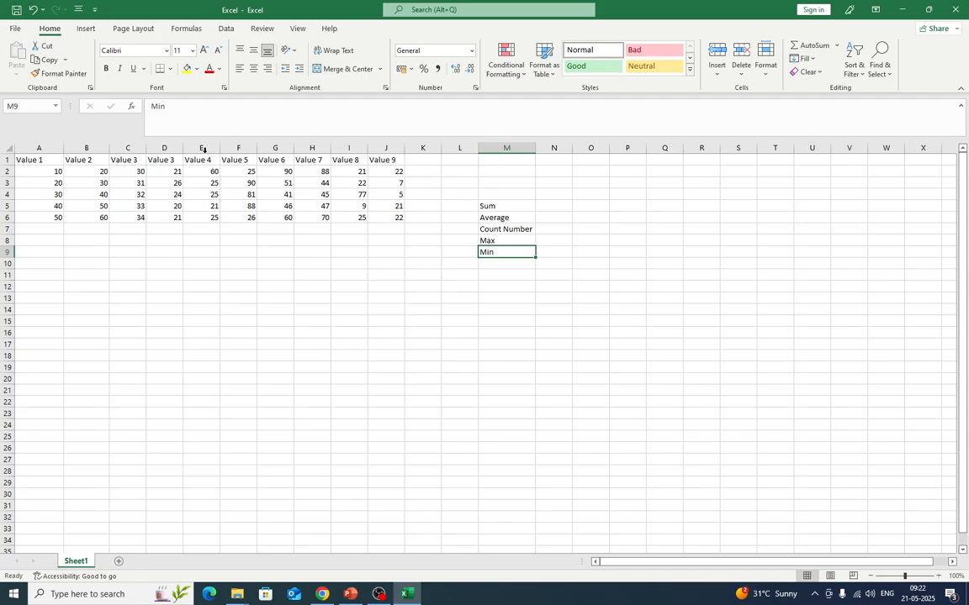
{"action": "left_click_drag", "start_coordinate": [45, 162], "coordinate": [401, 219]}
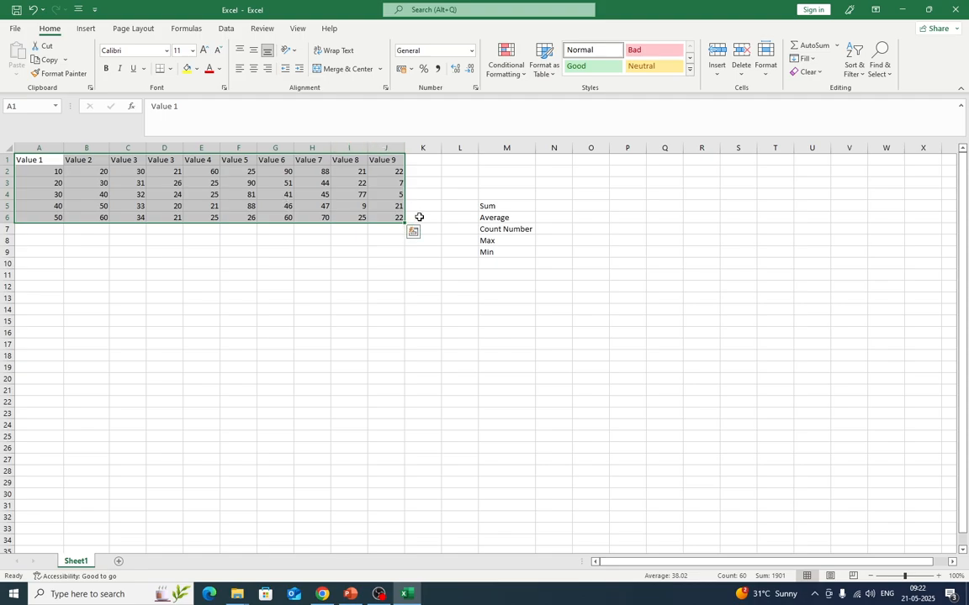
{"action": "left_click", "coordinate": [423, 172]}
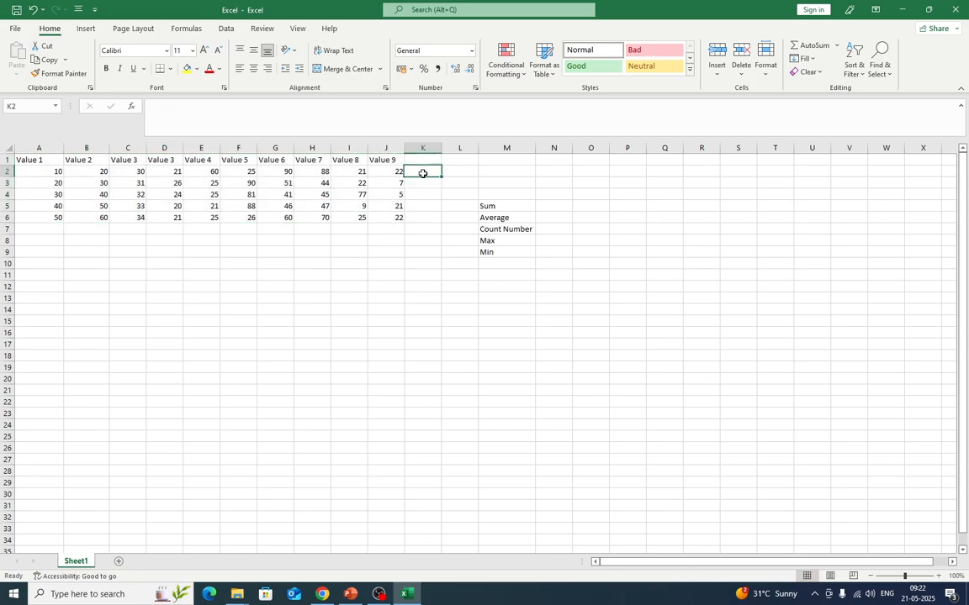
{"action": "left_click", "coordinate": [502, 207]}
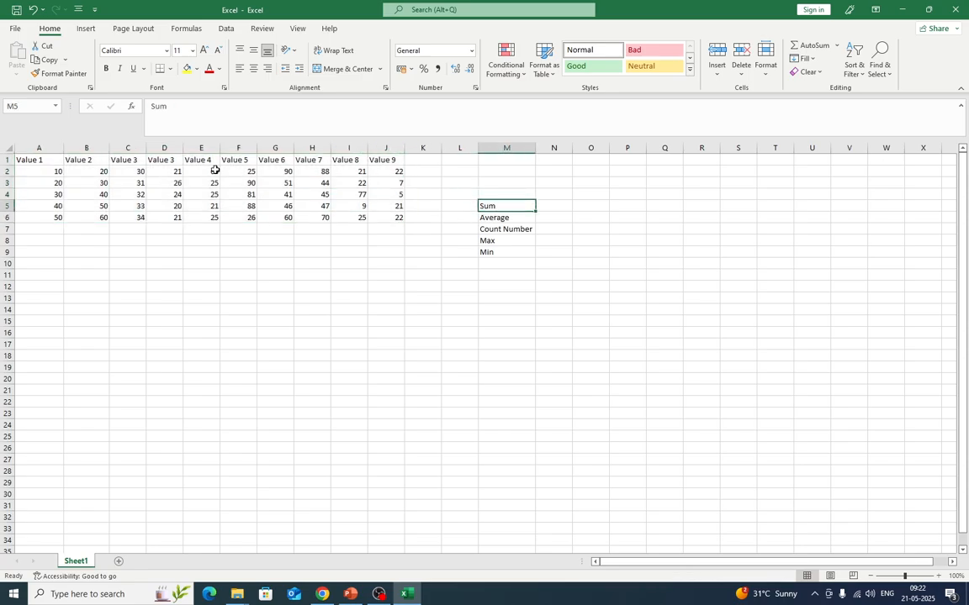
{"action": "left_click_drag", "start_coordinate": [56, 171], "coordinate": [423, 173]}
{"action": "left_click", "coordinate": [423, 171]}
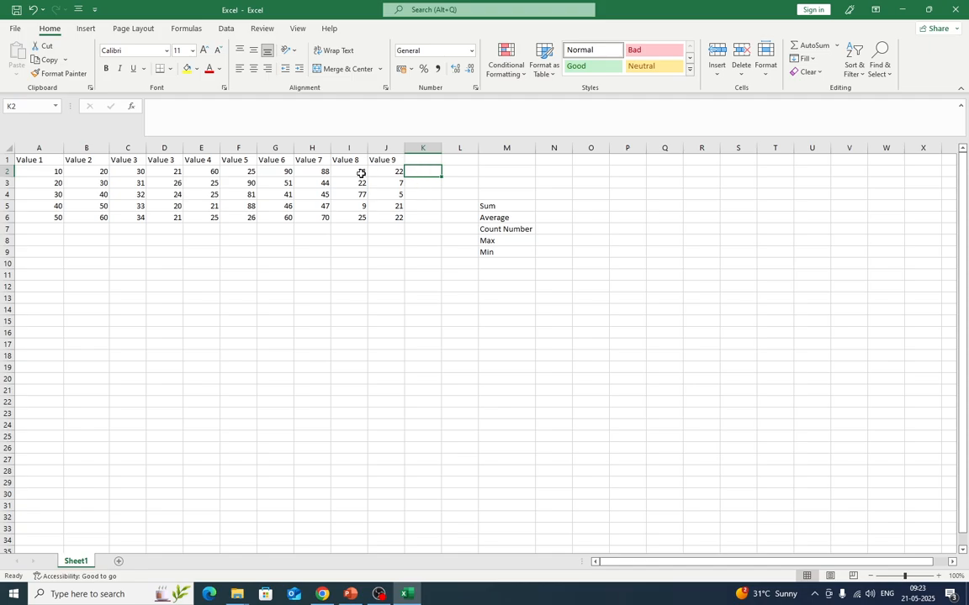
{"action": "left_click_drag", "start_coordinate": [359, 173], "coordinate": [359, 210]}
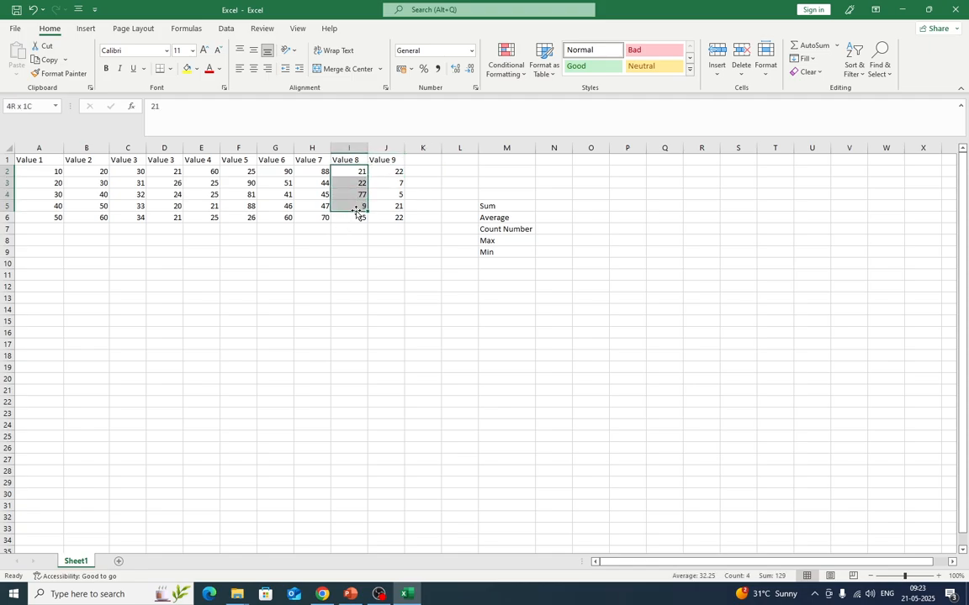
{"action": "left_click", "coordinate": [355, 229]}
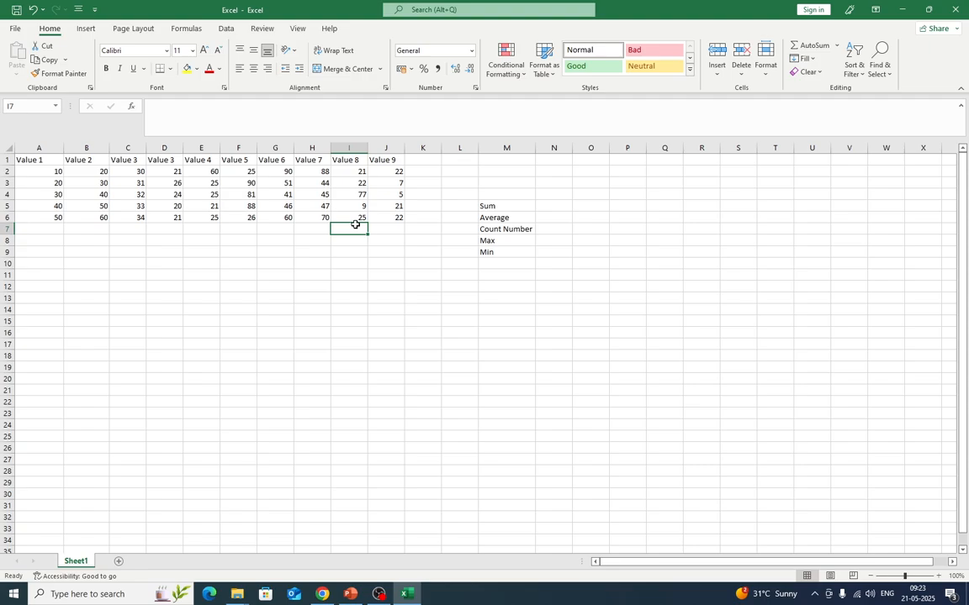
Insert an AutoSum Sum formula in K2 that totals the row 2 values A2:J2
{"action": "left_click", "coordinate": [423, 172]}
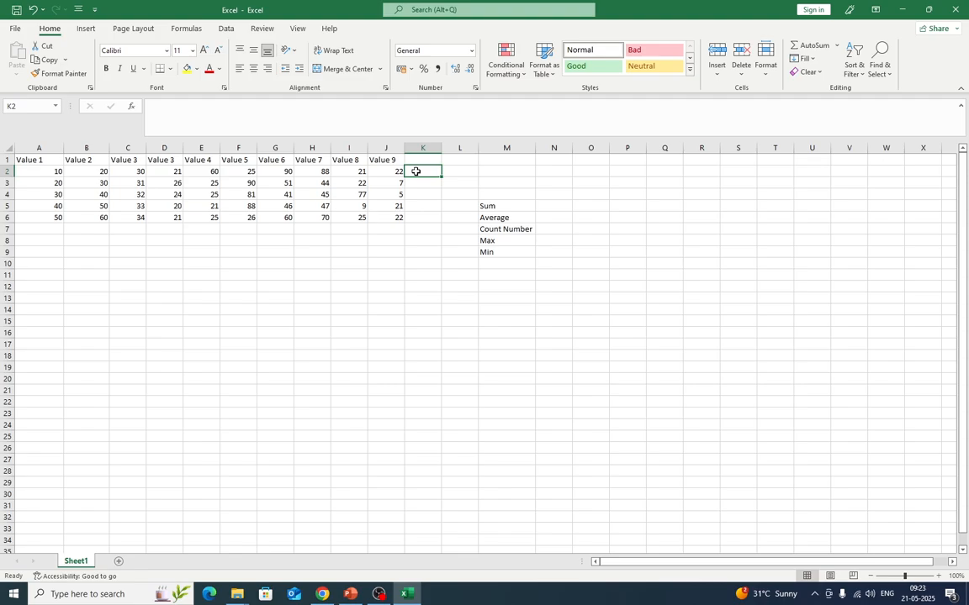
{"action": "left_click", "coordinate": [836, 46]}
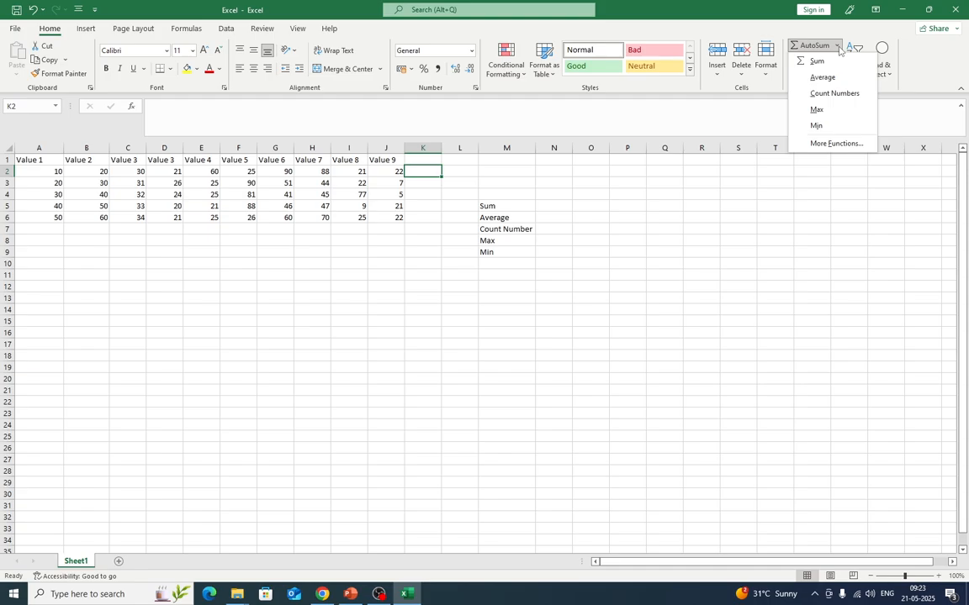
{"action": "left_click", "coordinate": [817, 62]}
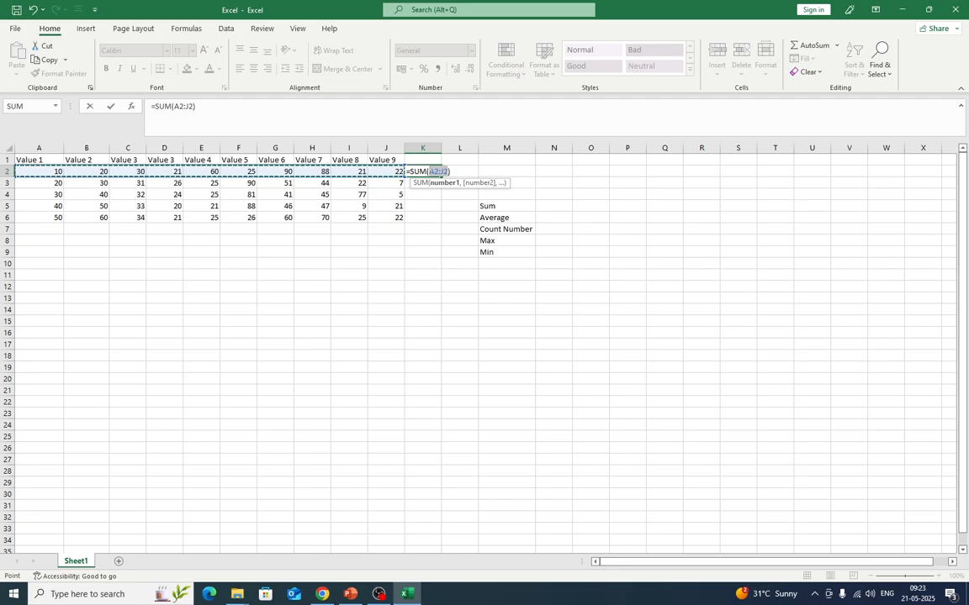
{"action": "key", "text": "Return"}
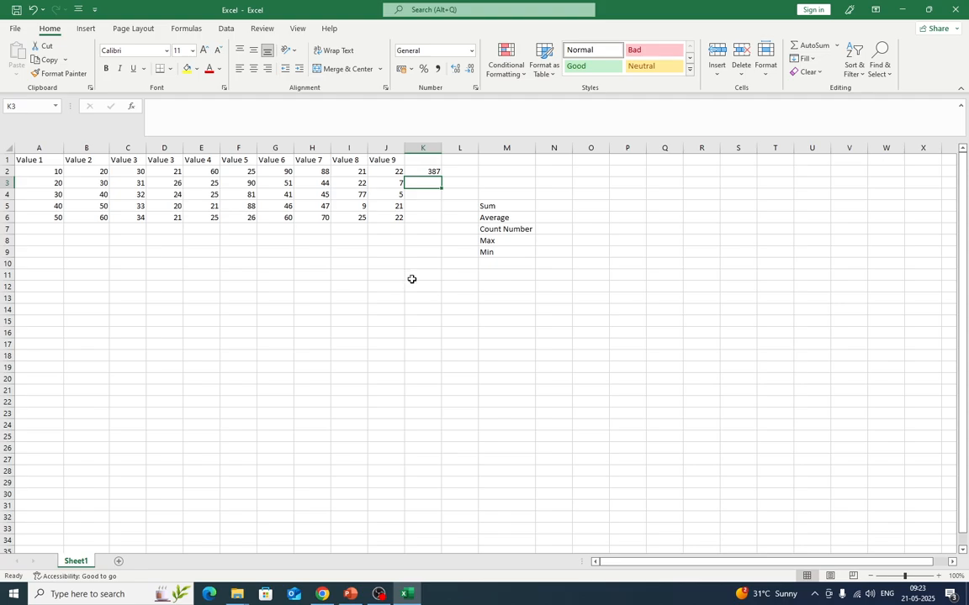
Examine the sum formula in K2 against the row 2 values, and look over the Value 6 column
{"action": "left_click", "coordinate": [423, 171]}
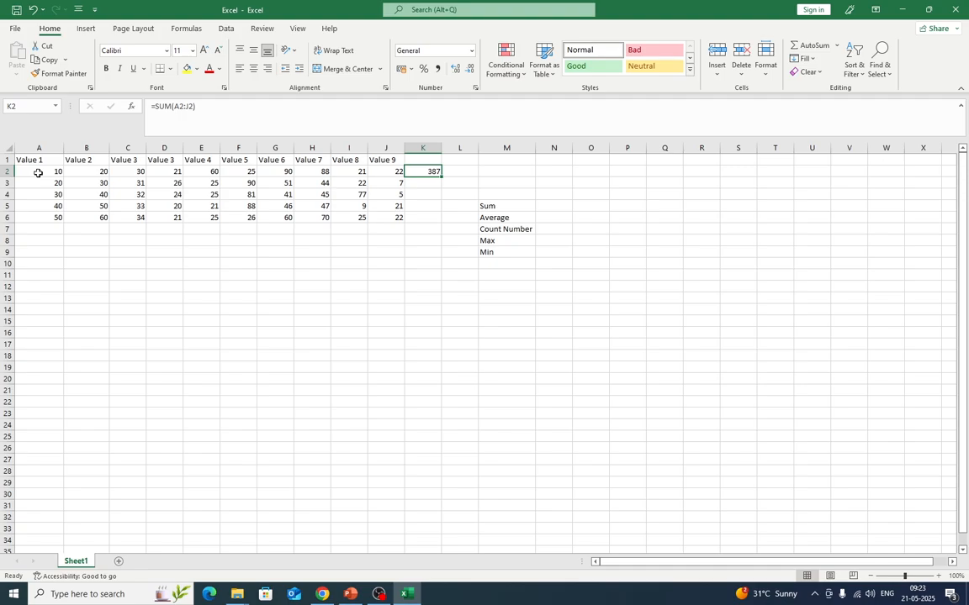
{"action": "left_click_drag", "start_coordinate": [38, 172], "coordinate": [398, 173]}
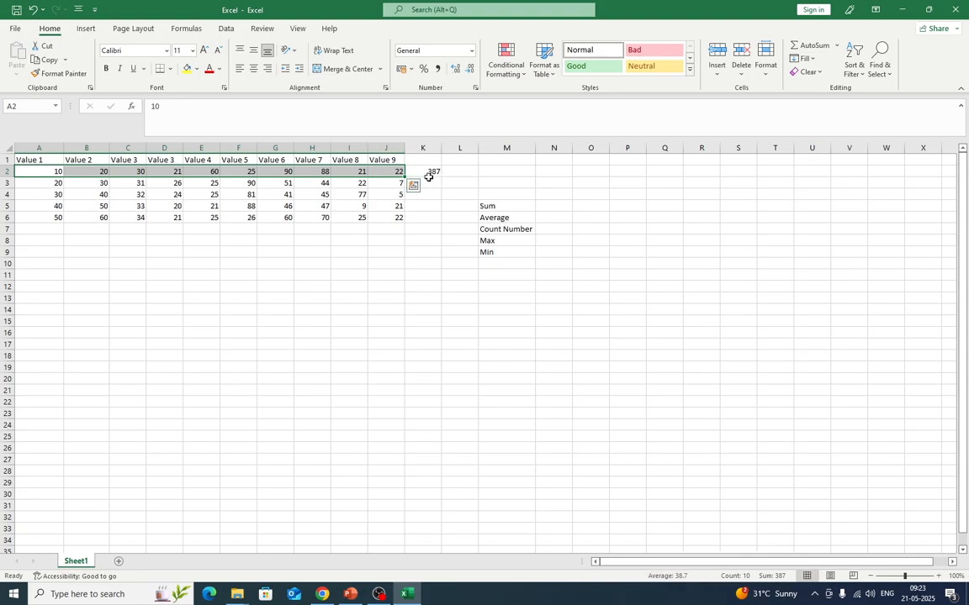
{"action": "left_click", "coordinate": [87, 274]}
{"action": "left_click_drag", "start_coordinate": [51, 173], "coordinate": [394, 174]}
{"action": "left_click", "coordinate": [233, 295]}
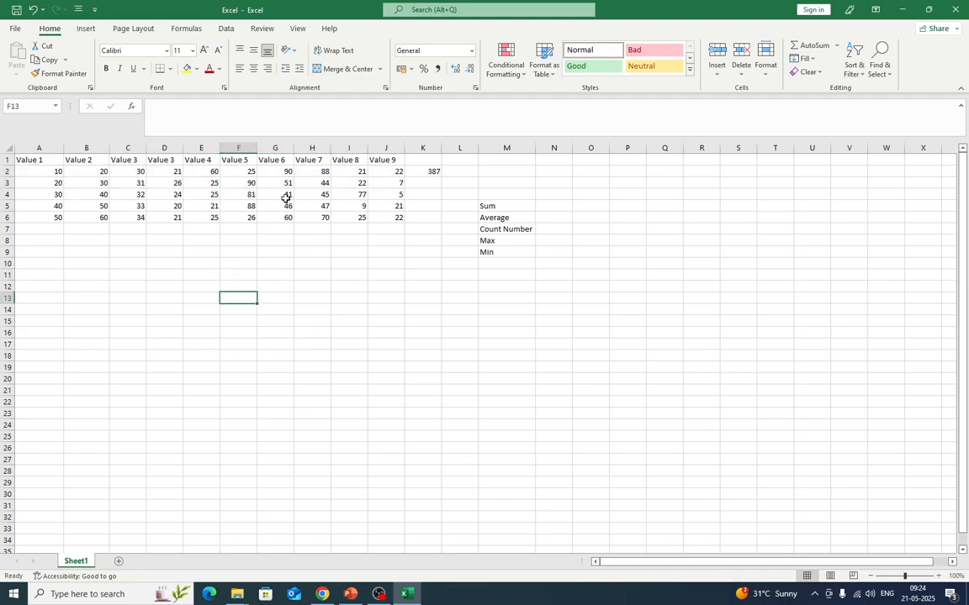
{"action": "left_click_drag", "start_coordinate": [287, 171], "coordinate": [288, 225]}
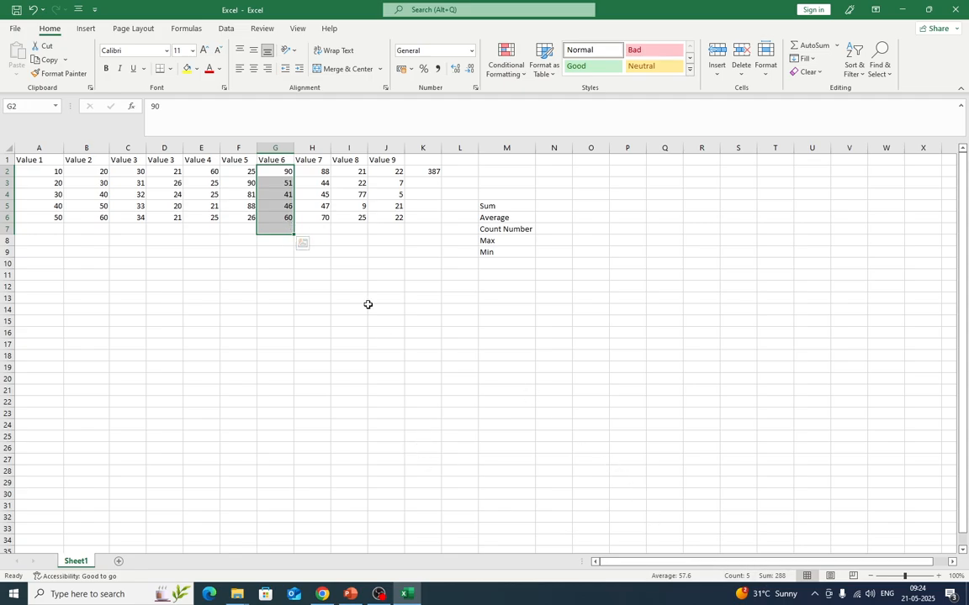
{"action": "left_click", "coordinate": [349, 251]}
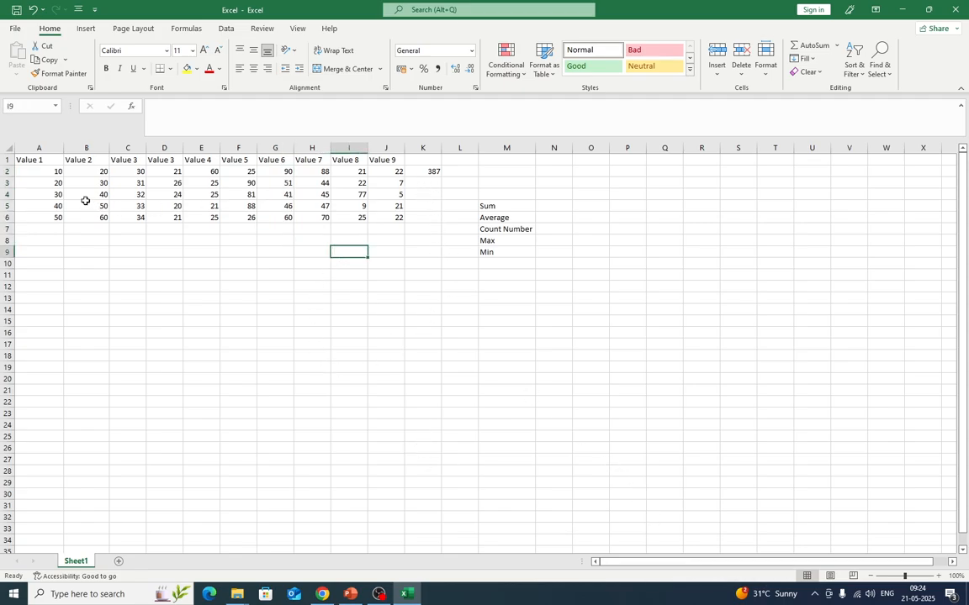
Insert an AutoSum Average formula in K3 over the row 3 values A3:J3, and check the result against that row
{"action": "left_click_drag", "start_coordinate": [60, 184], "coordinate": [390, 184]}
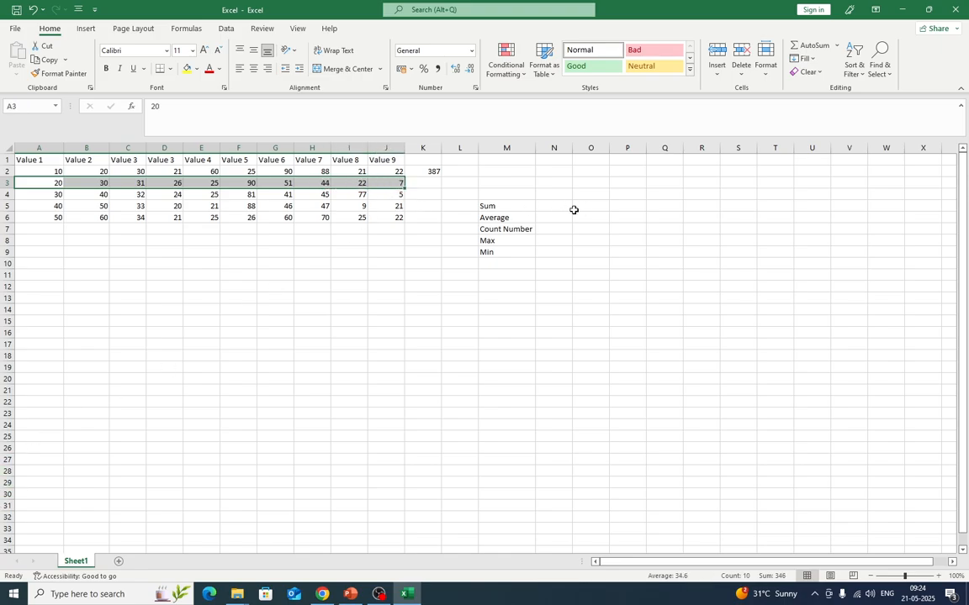
{"action": "left_click", "coordinate": [427, 183]}
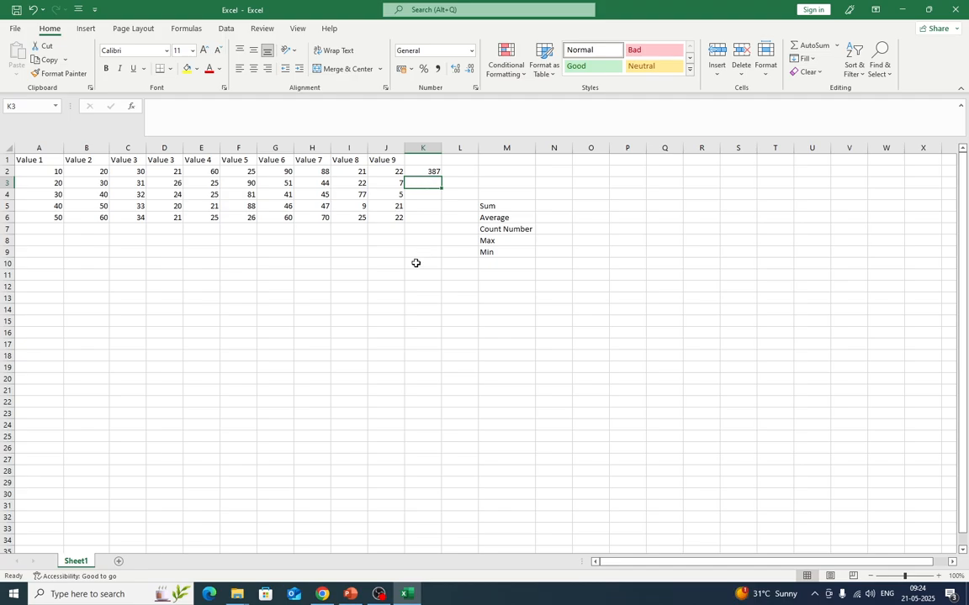
{"action": "left_click", "coordinate": [838, 46]}
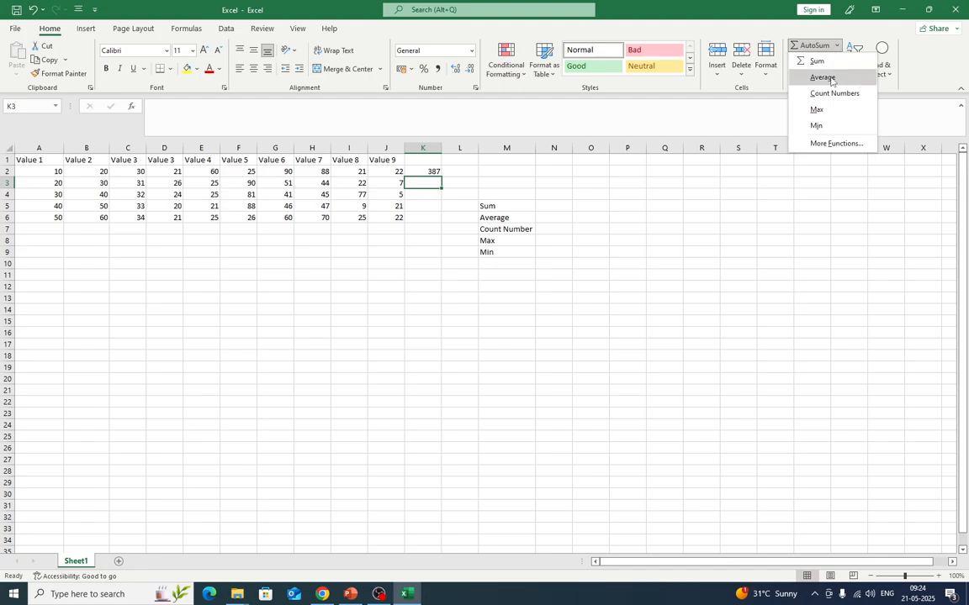
{"action": "left_click", "coordinate": [831, 79]}
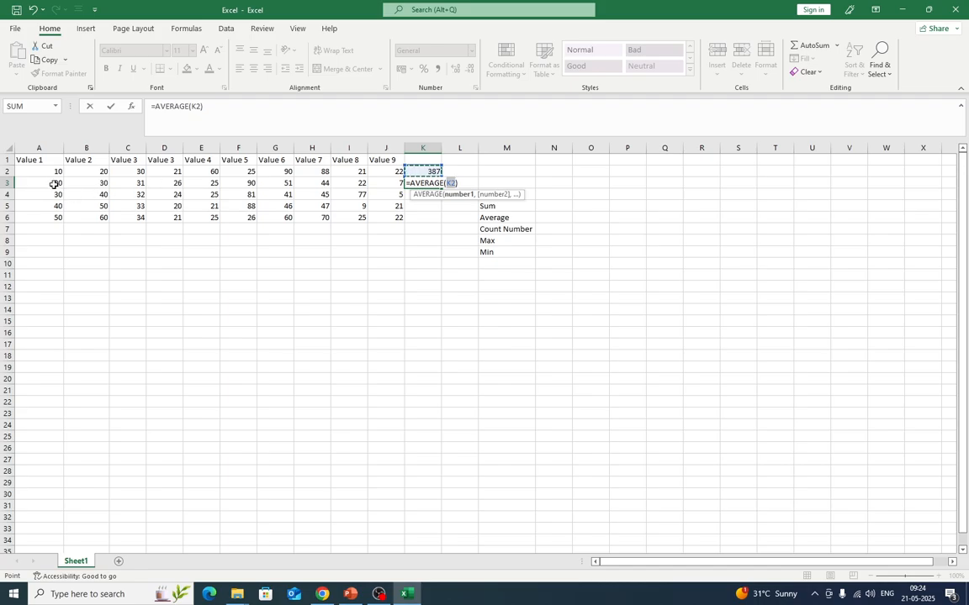
{"action": "left_click_drag", "start_coordinate": [57, 182], "coordinate": [391, 181]}
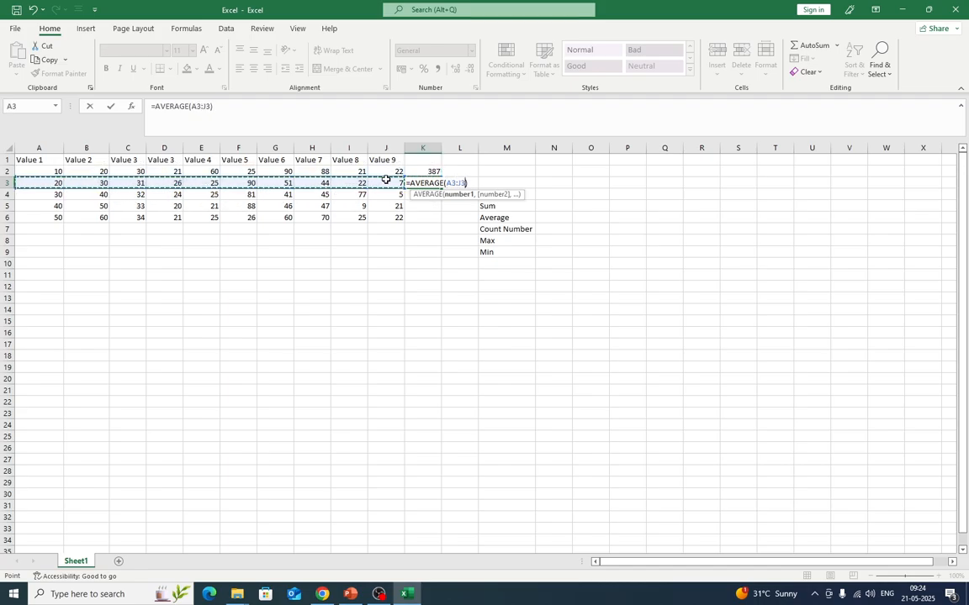
{"action": "key", "text": "Return"}
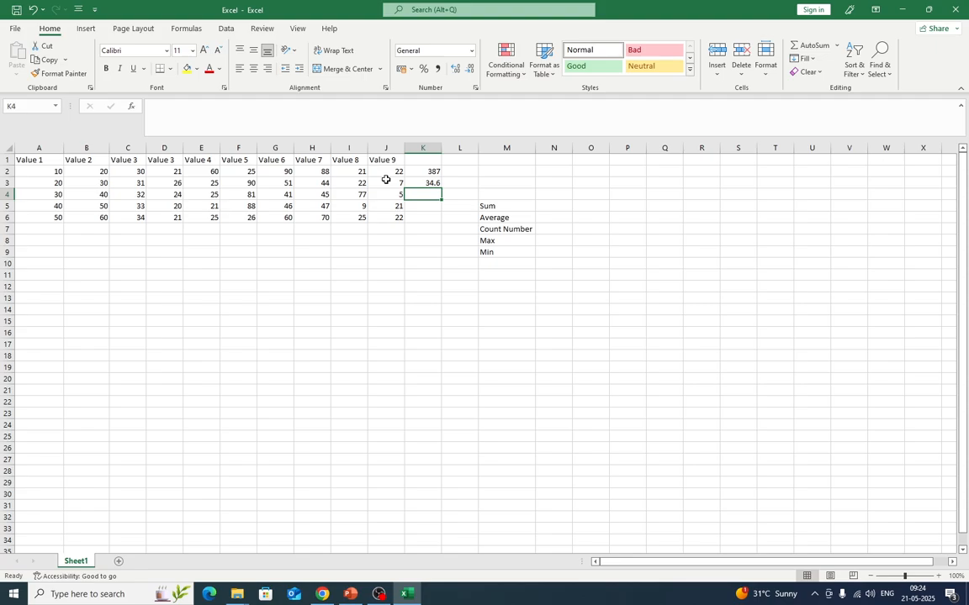
{"action": "left_click_drag", "start_coordinate": [46, 180], "coordinate": [395, 183]}
{"action": "left_click", "coordinate": [428, 183]}
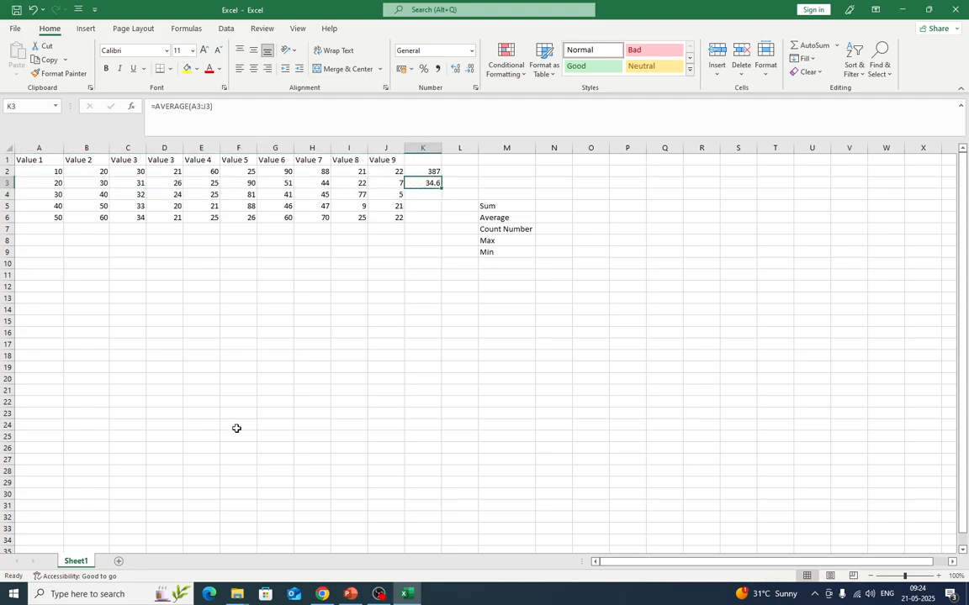
Insert an AutoSum Count Numbers formula in K4 over the row 4 values A4:J4, and check the result against that row
{"action": "left_click", "coordinate": [415, 195]}
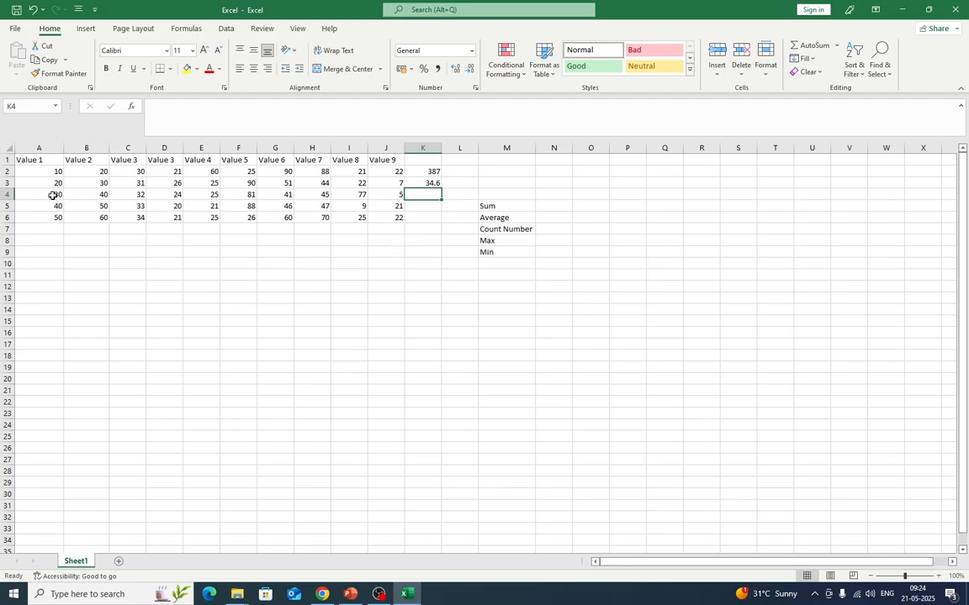
{"action": "left_click_drag", "start_coordinate": [53, 194], "coordinate": [140, 195]}
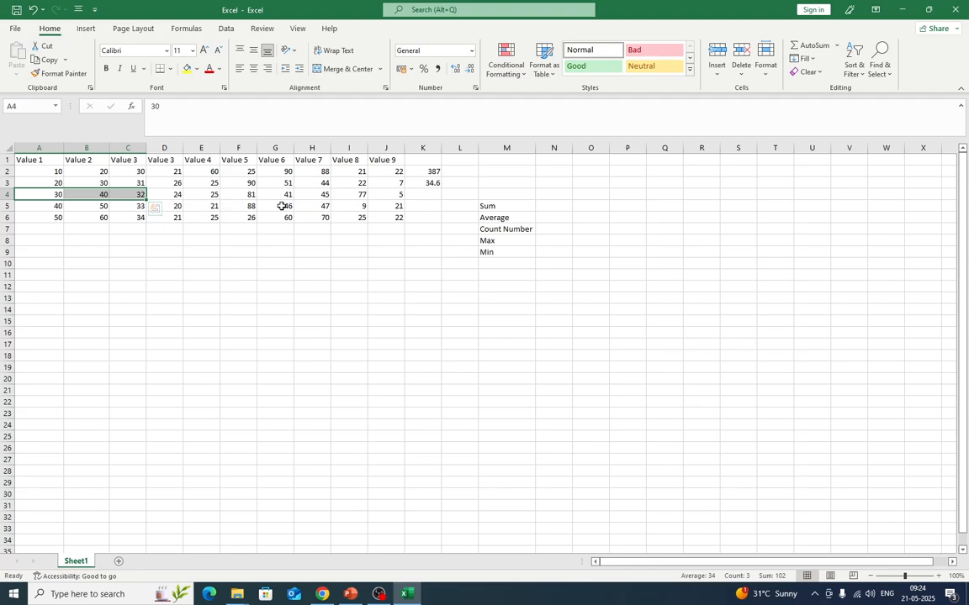
{"action": "left_click", "coordinate": [424, 196]}
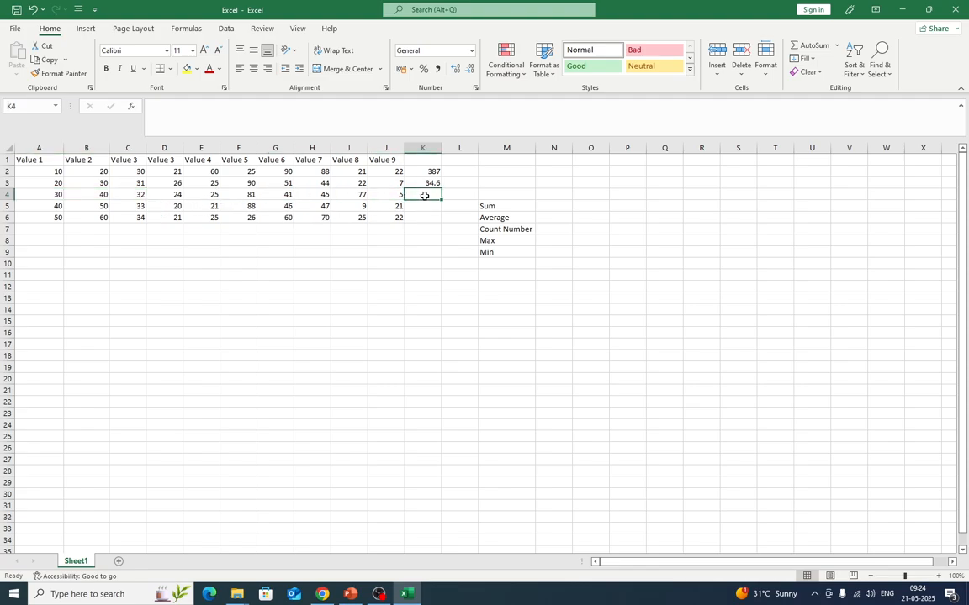
{"action": "left_click", "coordinate": [838, 45]}
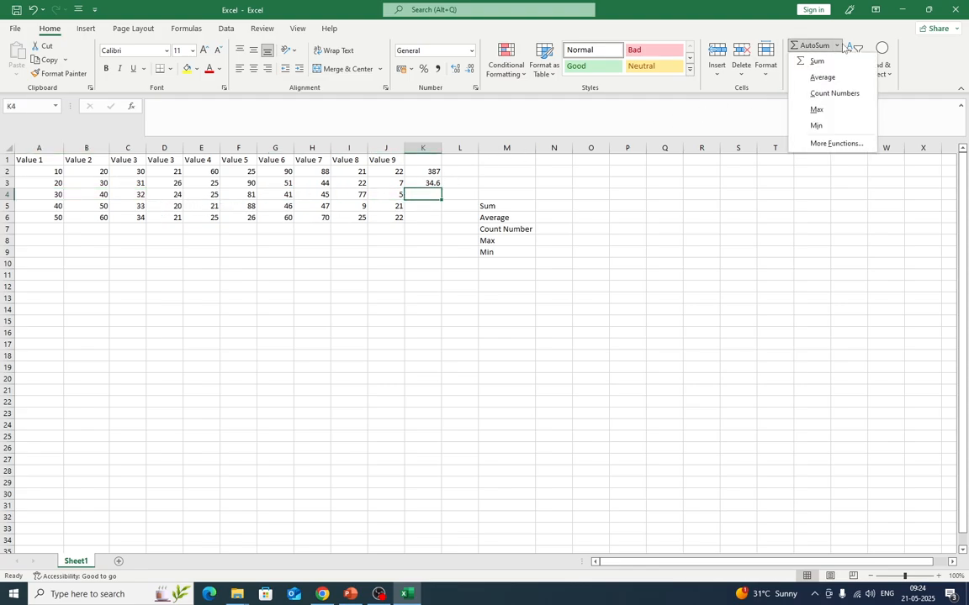
{"action": "left_click", "coordinate": [815, 94]}
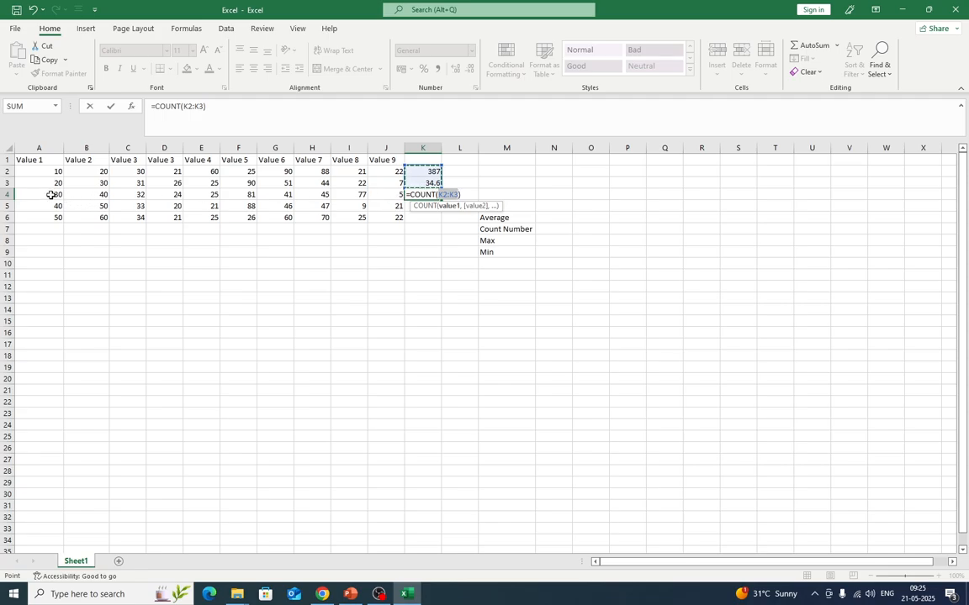
{"action": "left_click_drag", "start_coordinate": [51, 194], "coordinate": [383, 193]}
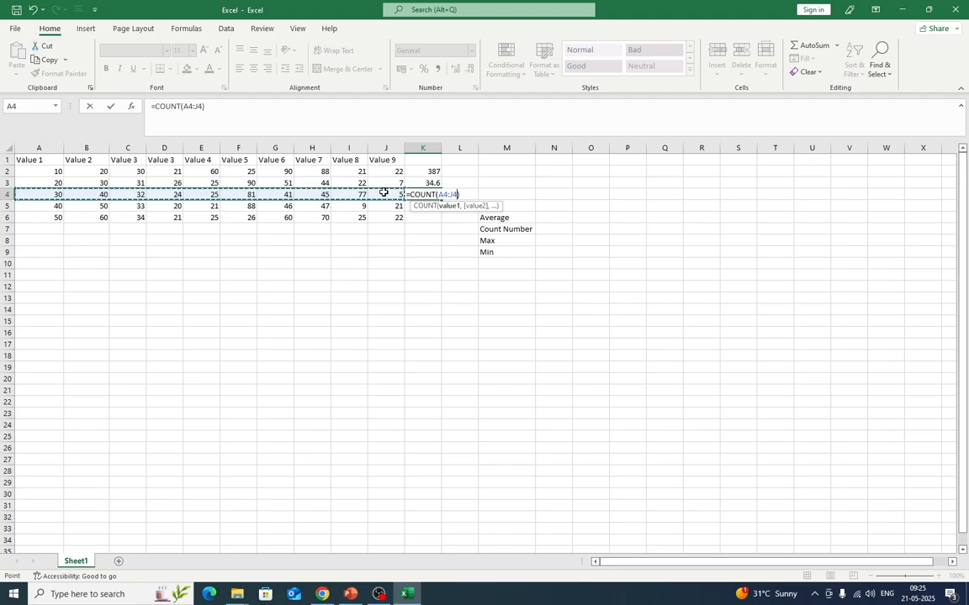
{"action": "key", "text": "Return"}
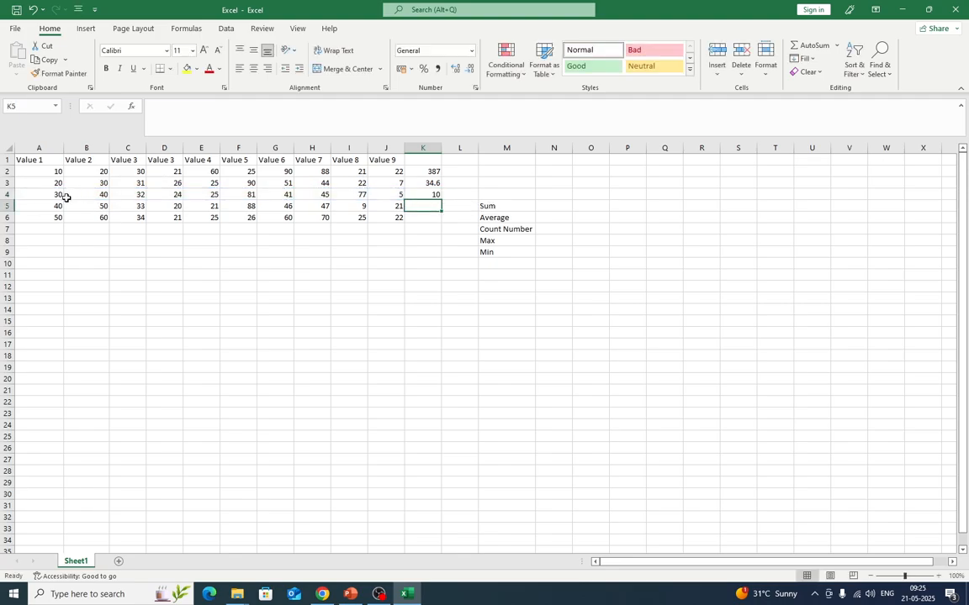
{"action": "left_click", "coordinate": [26, 196]}
{"action": "key", "text": "ctrl+shift+Right"}
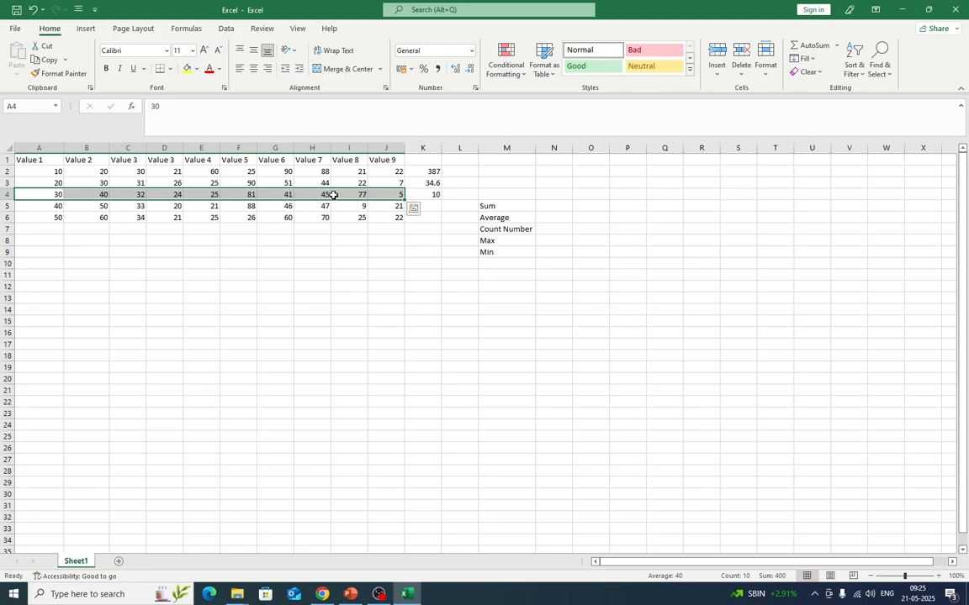
{"action": "left_click", "coordinate": [434, 194]}
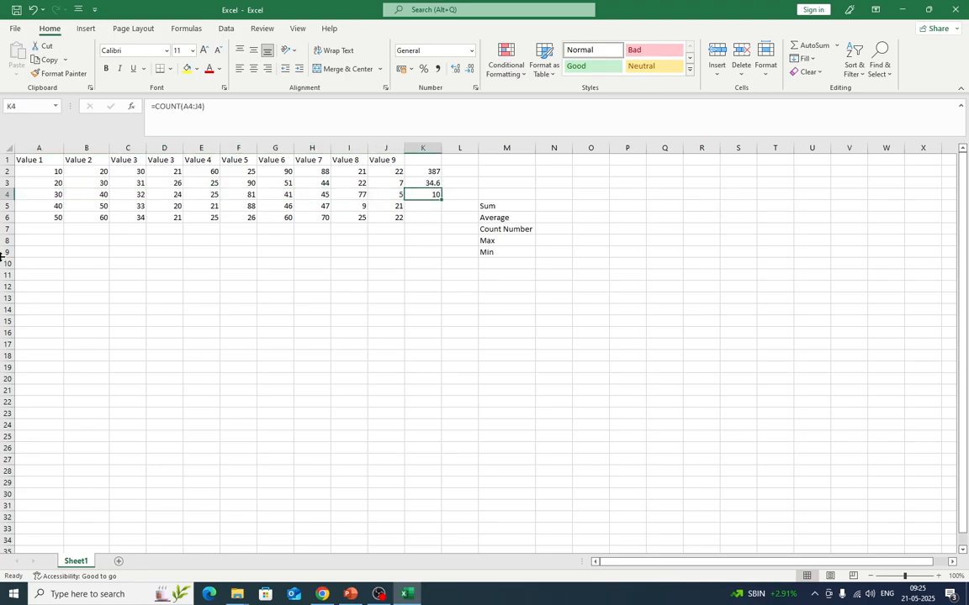
Insert an AutoSum Max formula in K5 over the row 5 values A5:J5
{"action": "left_click", "coordinate": [420, 206]}
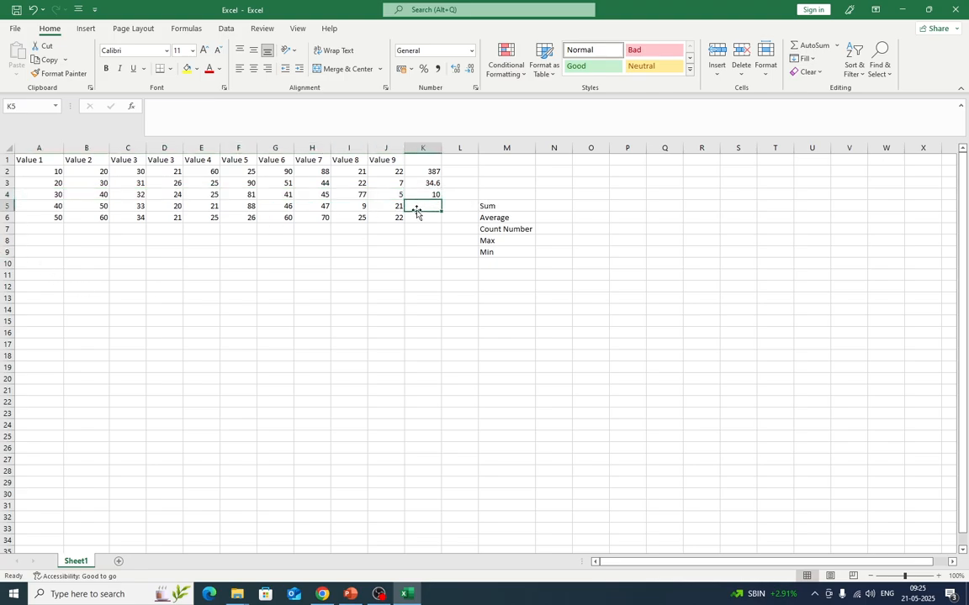
{"action": "left_click_drag", "start_coordinate": [44, 209], "coordinate": [399, 206]}
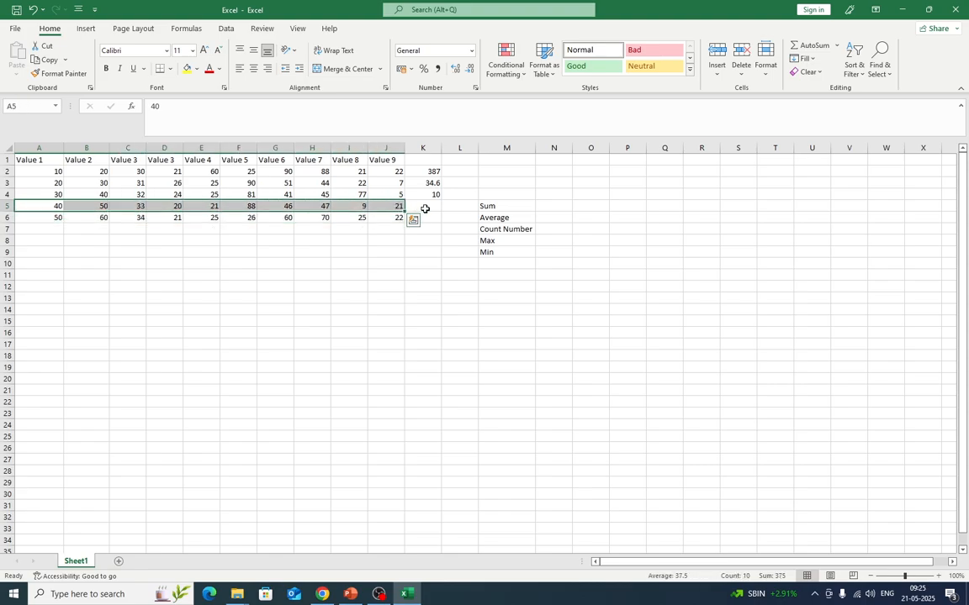
{"action": "left_click", "coordinate": [427, 207]}
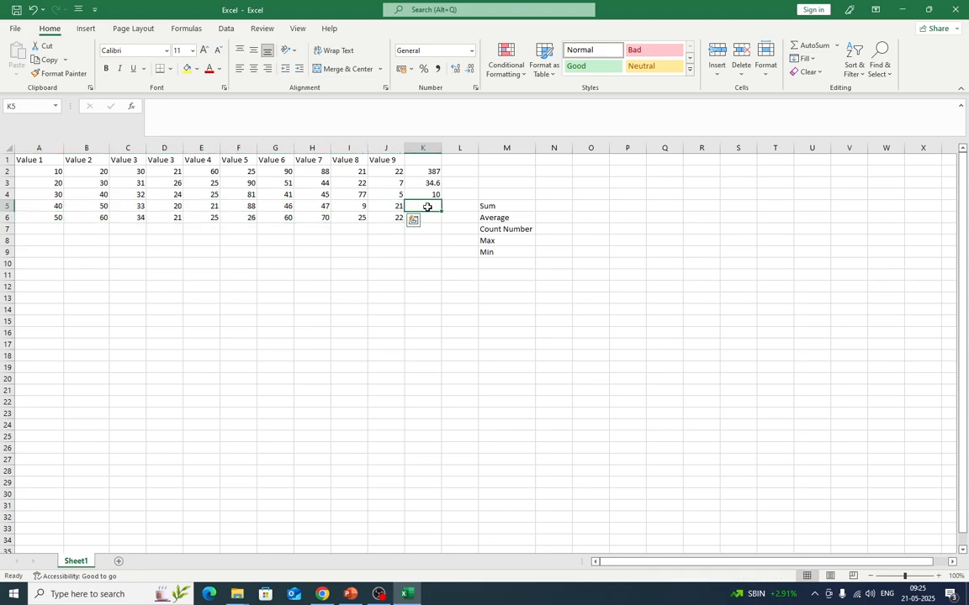
{"action": "left_click", "coordinate": [836, 46]}
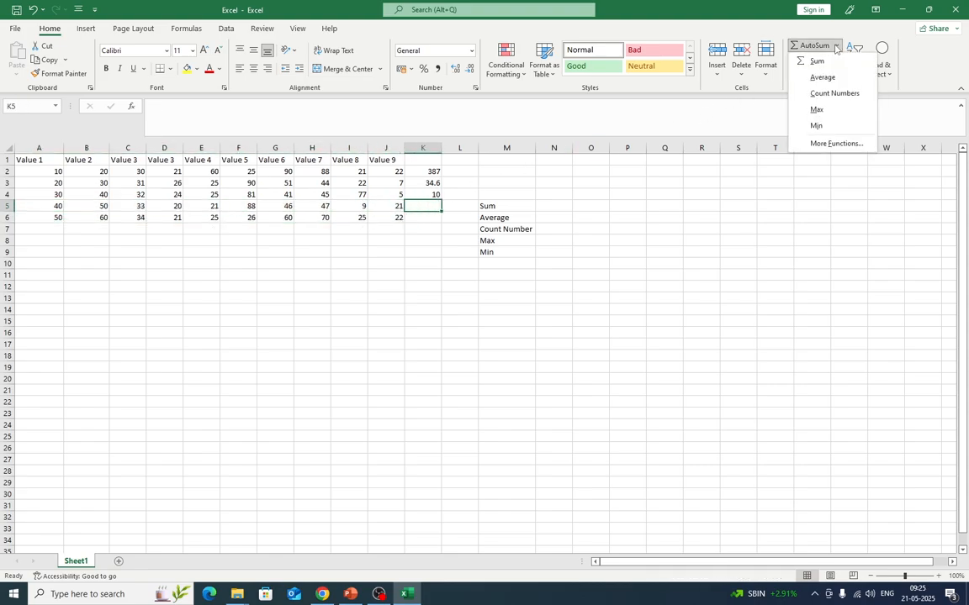
{"action": "left_click", "coordinate": [816, 110]}
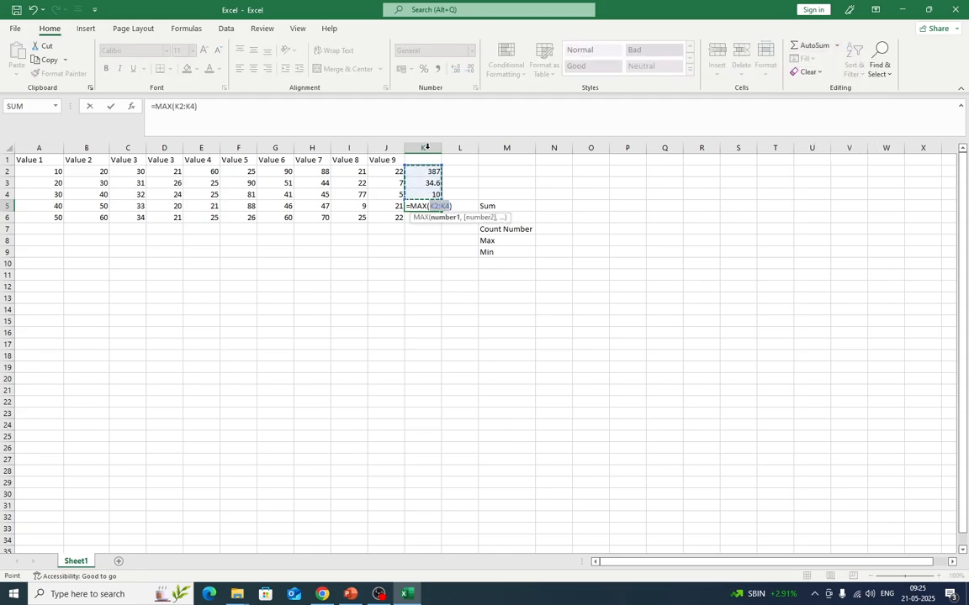
{"action": "left_click_drag", "start_coordinate": [41, 207], "coordinate": [381, 209]}
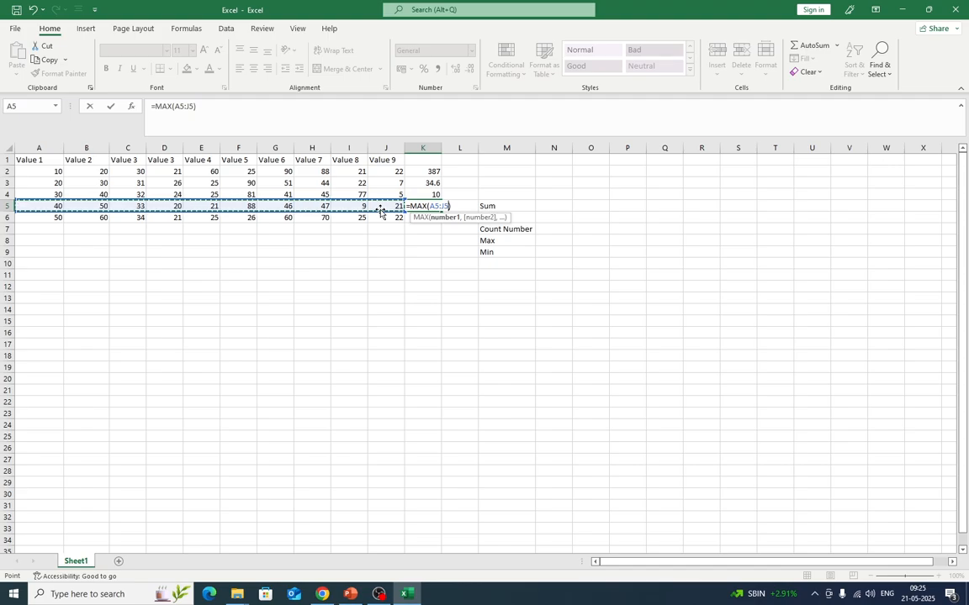
{"action": "key", "text": "Return"}
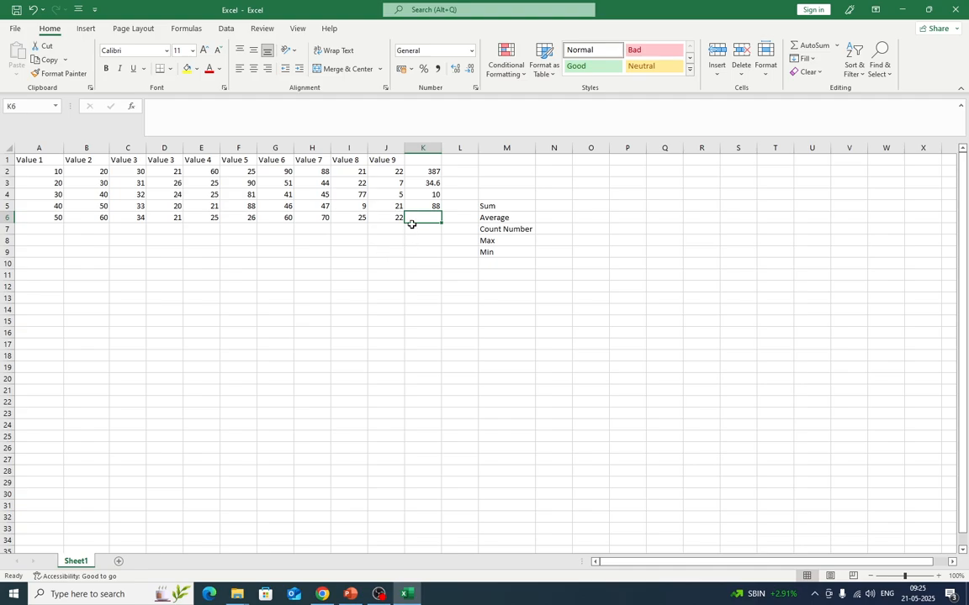
{"action": "type", "text": "="}
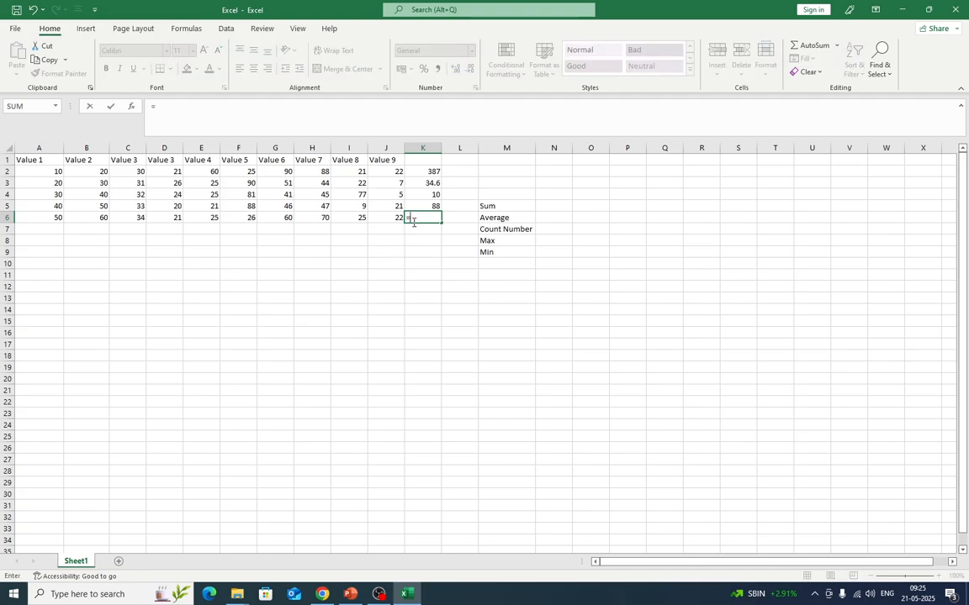
{"action": "key", "text": "BackSpace"}
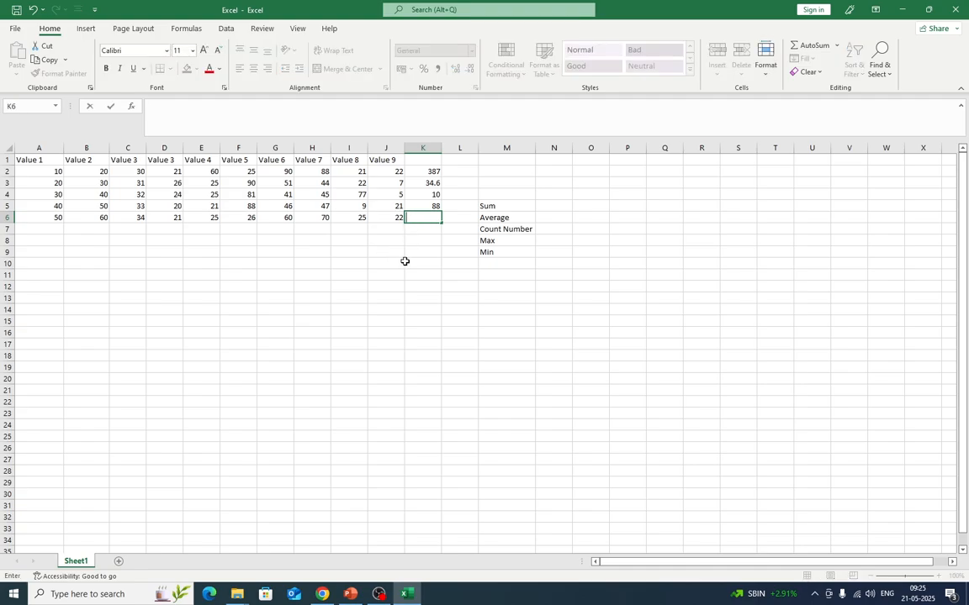
{"action": "left_click", "coordinate": [406, 262]}
Insert an AutoSum Min formula in K6 over the row 6 values A6:J6
{"action": "left_click", "coordinate": [425, 217]}
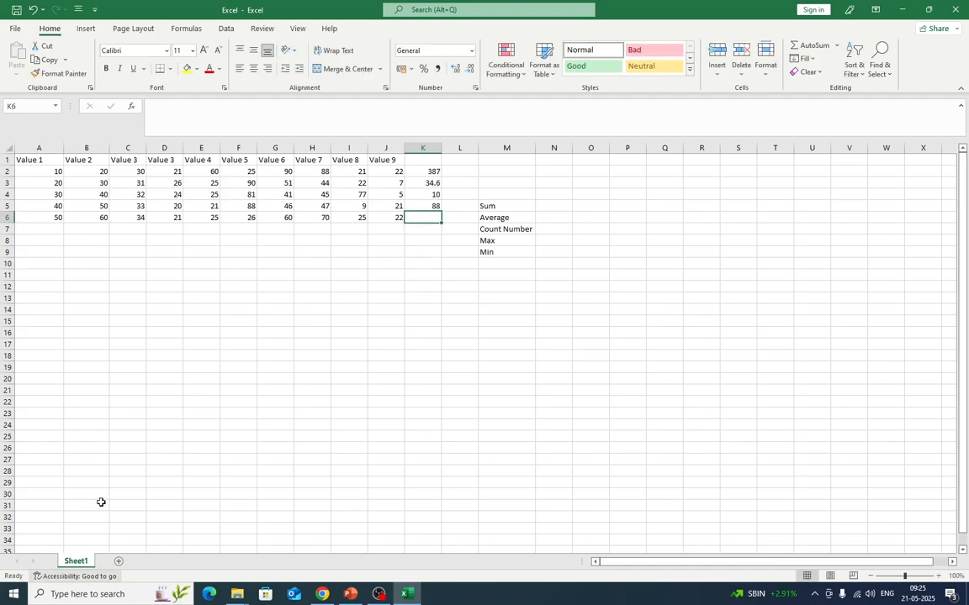
{"action": "left_click", "coordinate": [838, 47]}
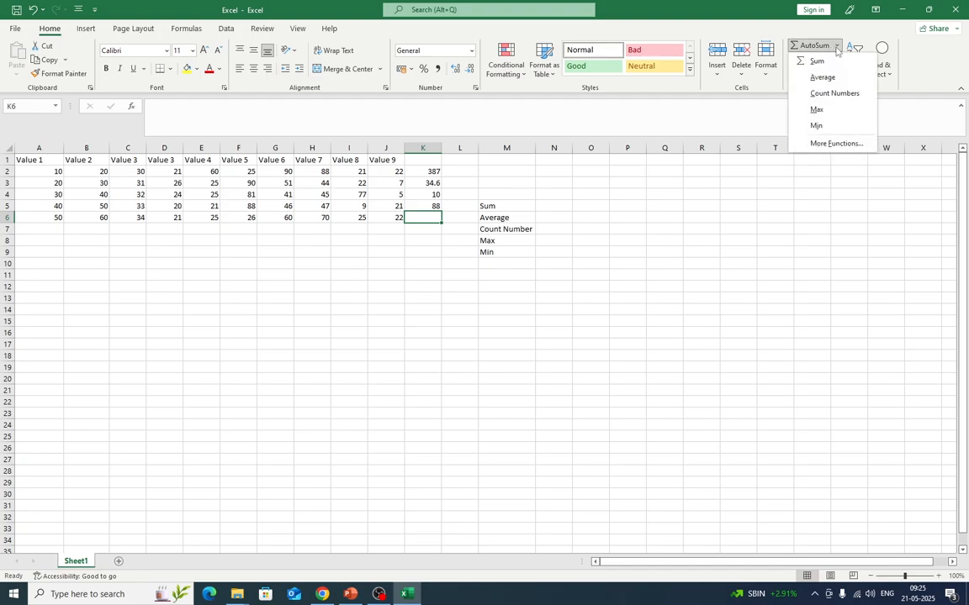
{"action": "left_click", "coordinate": [841, 125]}
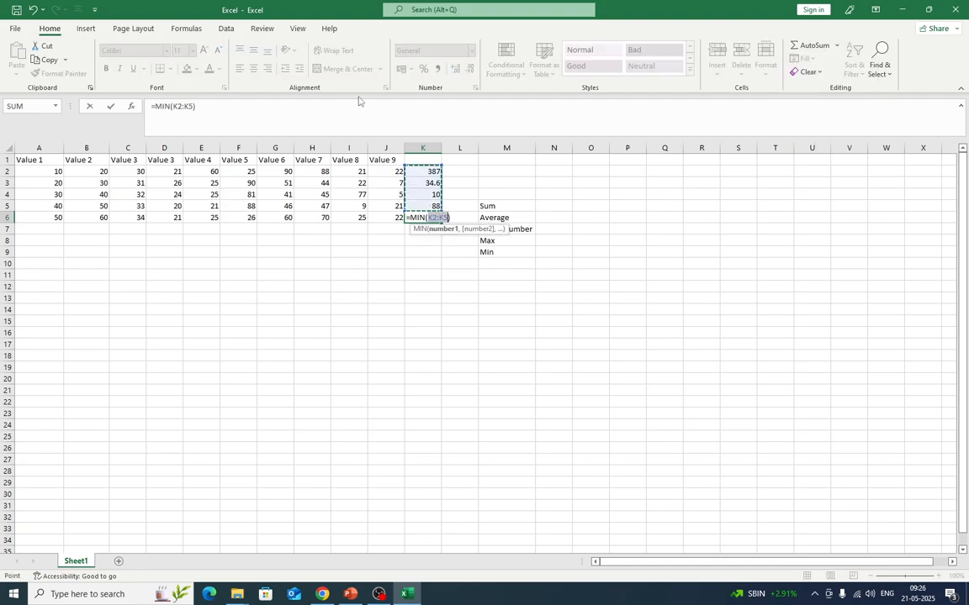
{"action": "left_click_drag", "start_coordinate": [55, 216], "coordinate": [386, 216]}
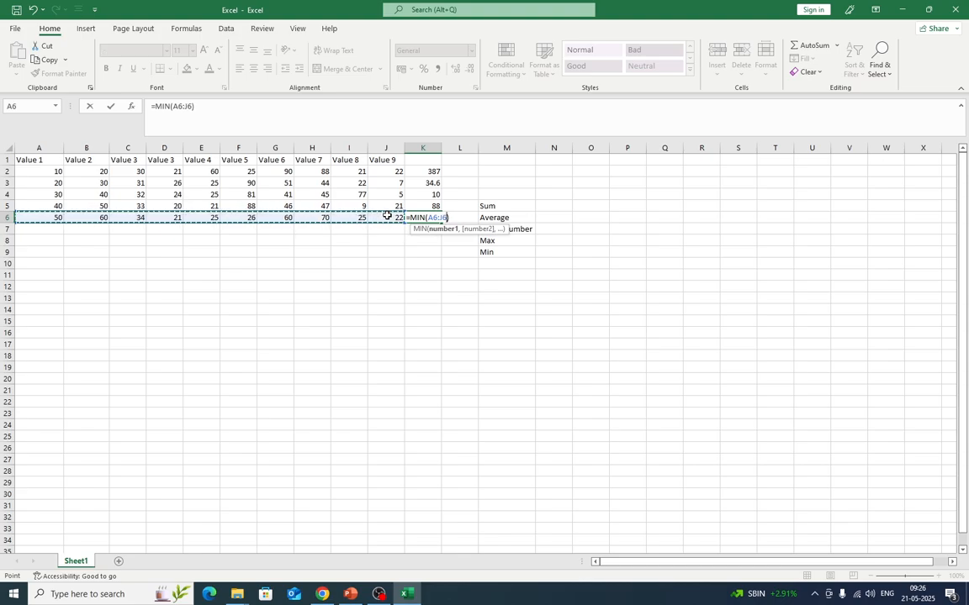
{"action": "key", "text": "Return"}
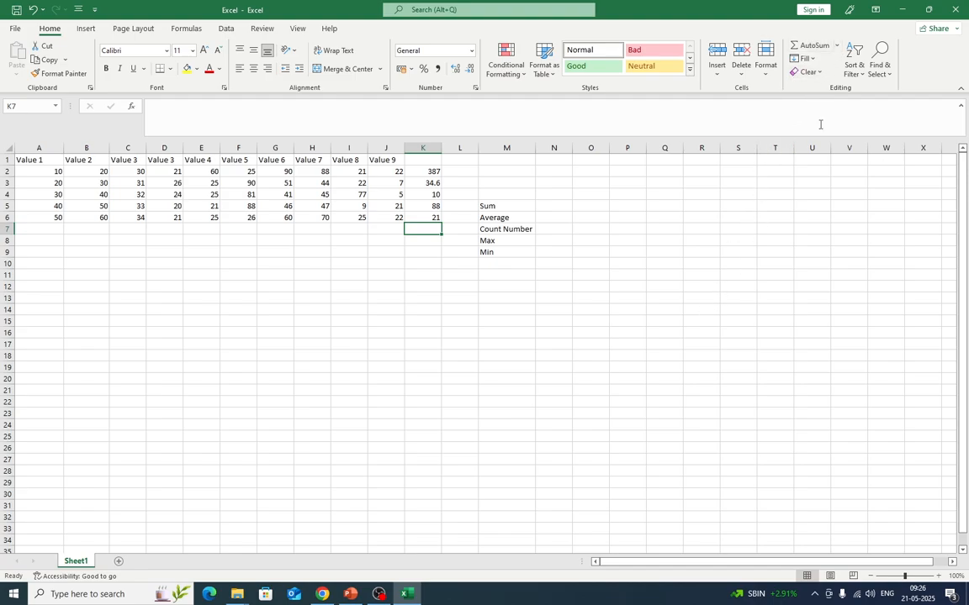
Clear all the formula results from column K
{"action": "left_click", "coordinate": [471, 275]}
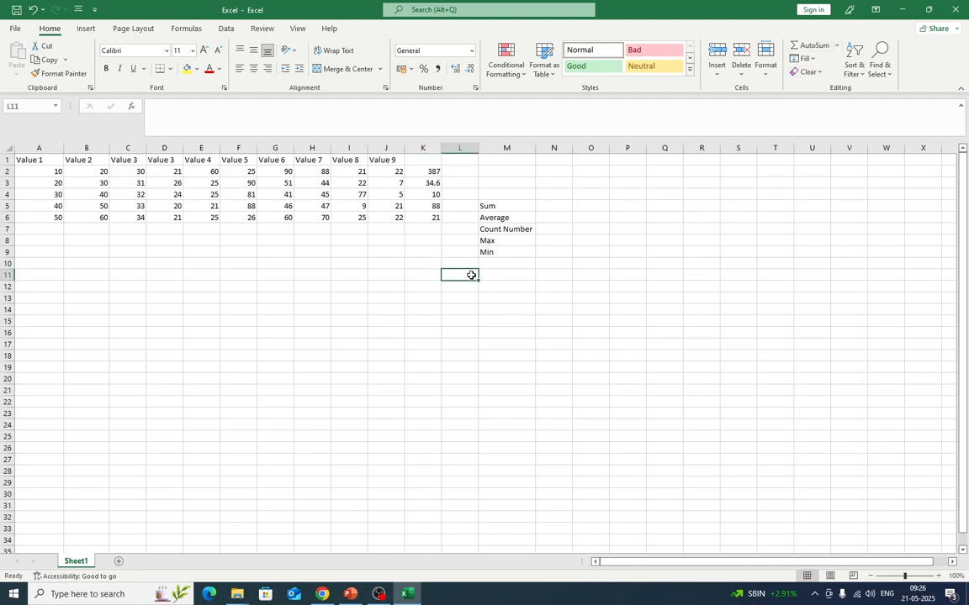
{"action": "left_click", "coordinate": [423, 149]}
{"action": "left_click", "coordinate": [629, 373]}
{"action": "left_click", "coordinate": [430, 150]}
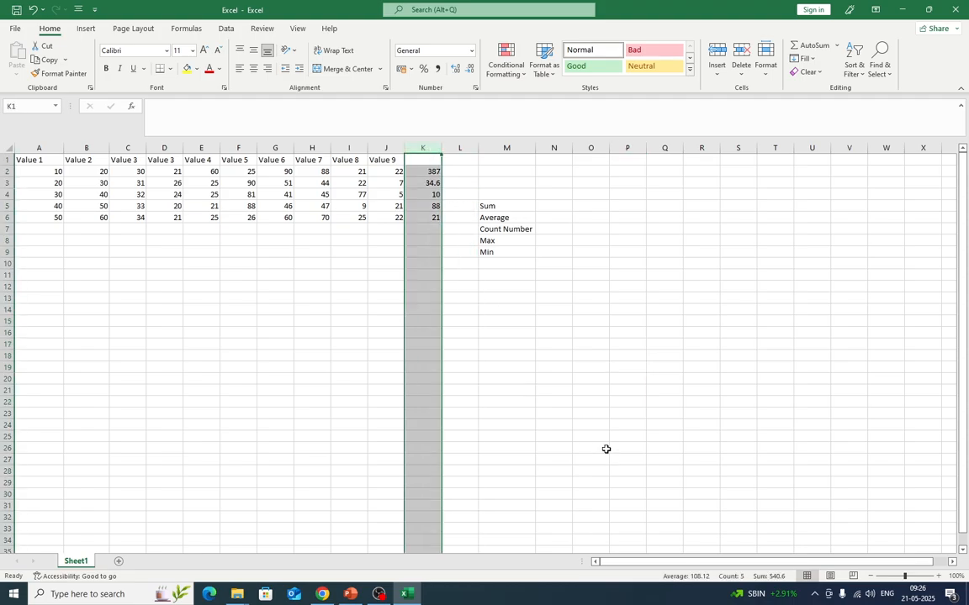
{"action": "key", "text": "Delete"}
Enter a manually written SUM formula in K2 that totals the row 2 values A2:J2
{"action": "key", "text": "Down"}
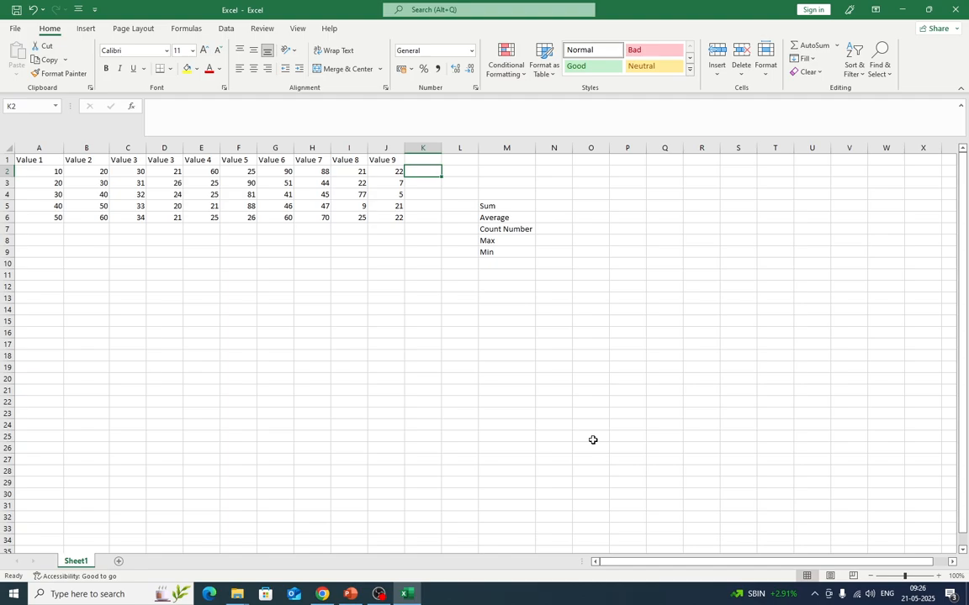
{"action": "type", "text": "="}
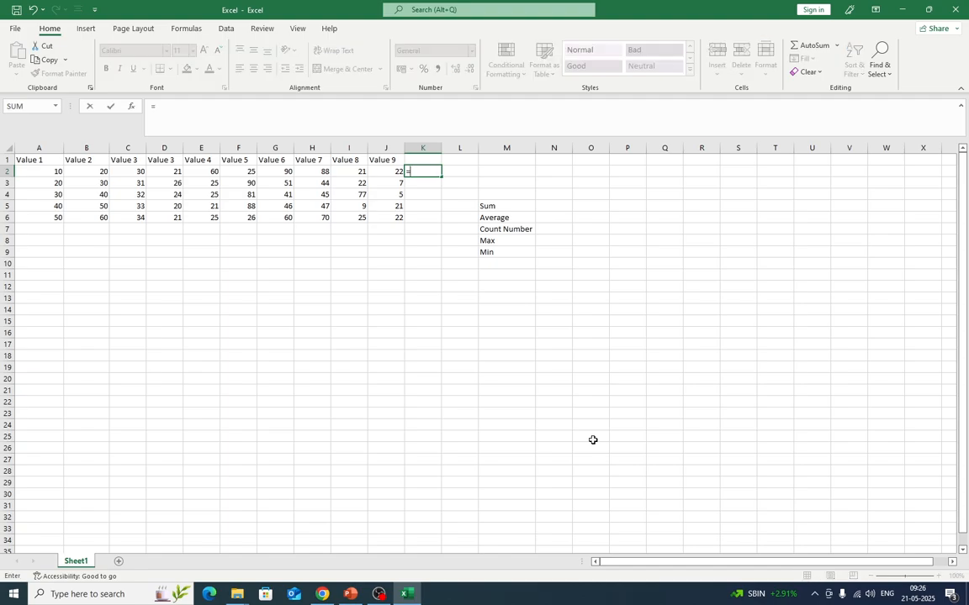
{"action": "type", "text": "sum"}
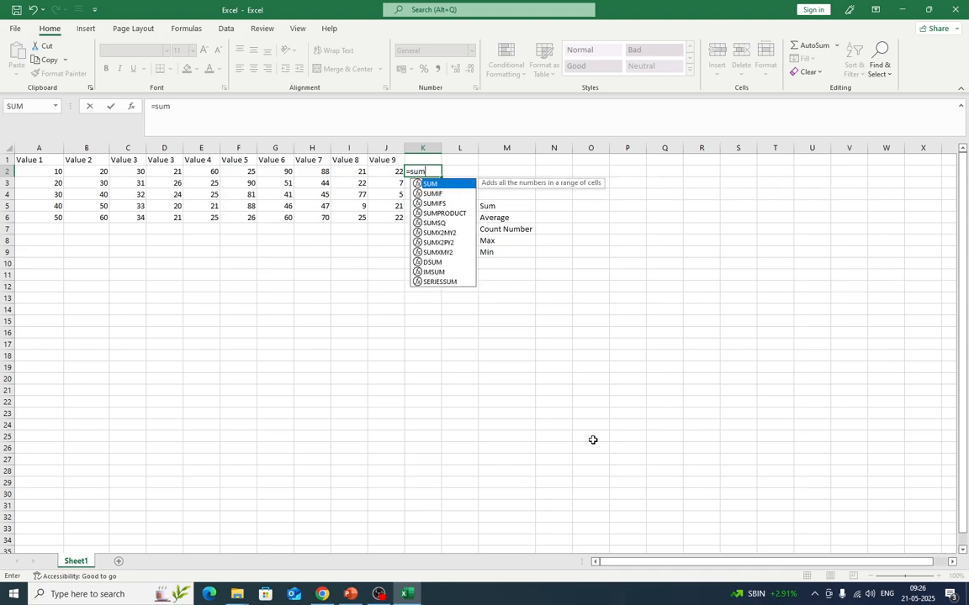
{"action": "key", "text": "Tab"}
{"action": "key", "text": "Left"}
{"action": "key", "text": "Left"}
{"action": "key", "text": "Left"}
{"action": "key", "text": "Left"}
{"action": "key", "text": "Left"}
{"action": "key", "text": "Left"}
{"action": "key", "text": "Left"}
{"action": "key", "text": "Left"}
{"action": "key", "text": "Left"}
{"action": "key", "text": "Left"}
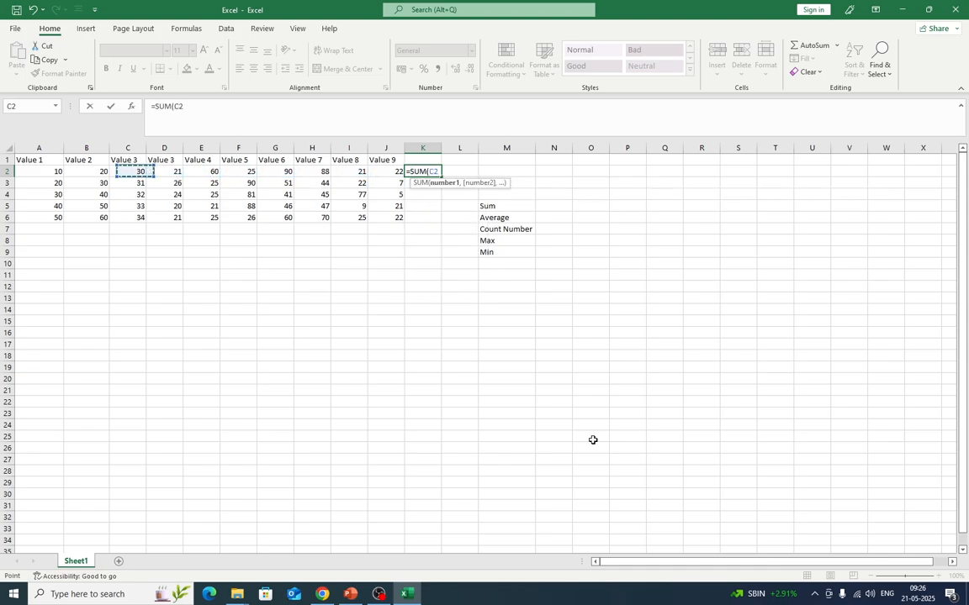
{"action": "key", "text": "shift+Right"}
{"action": "key", "text": "shift+Right"}
{"action": "key", "text": "shift+Right"}
{"action": "key", "text": "shift+Right"}
{"action": "key", "text": "shift+Right"}
{"action": "key", "text": "shift+Right"}
{"action": "key", "text": "shift+Right"}
{"action": "key", "text": "shift+Right"}
{"action": "key", "text": "shift+Right"}
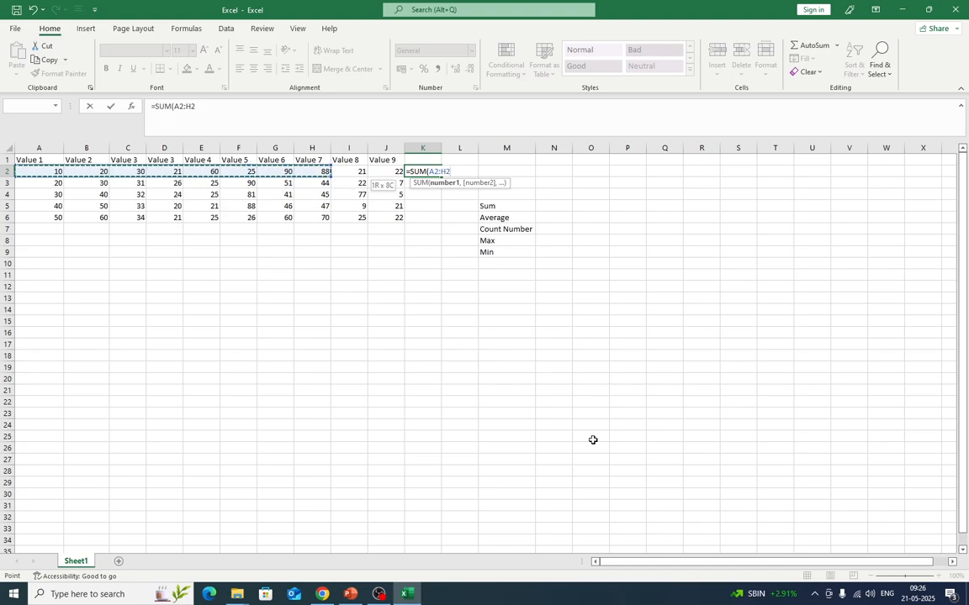
{"action": "key", "text": "Return"}
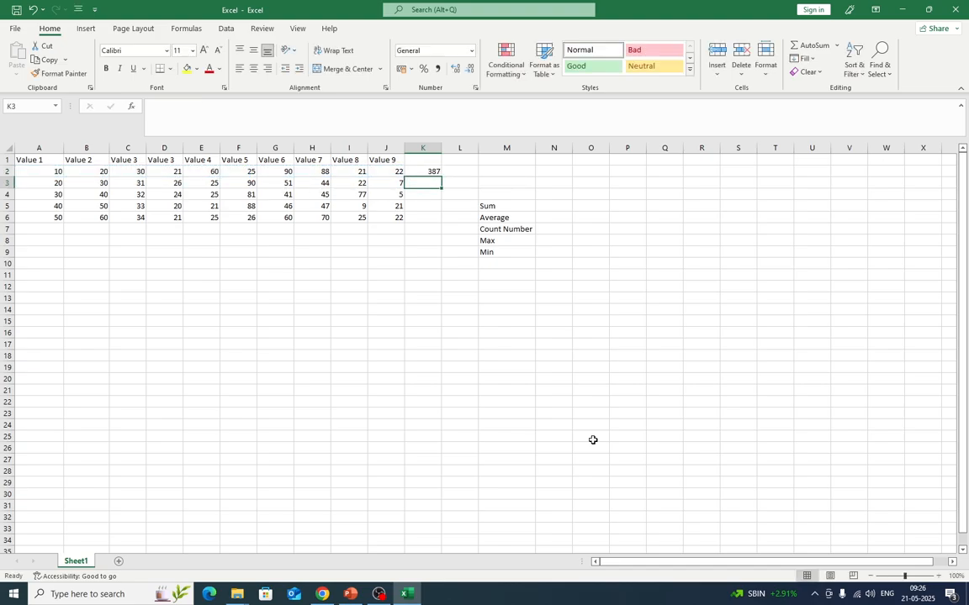
Enter a manually written AVERAGE formula in K3 over the row 3 values, =AVERAGE(A3:J3)
{"action": "type", "text": "="}
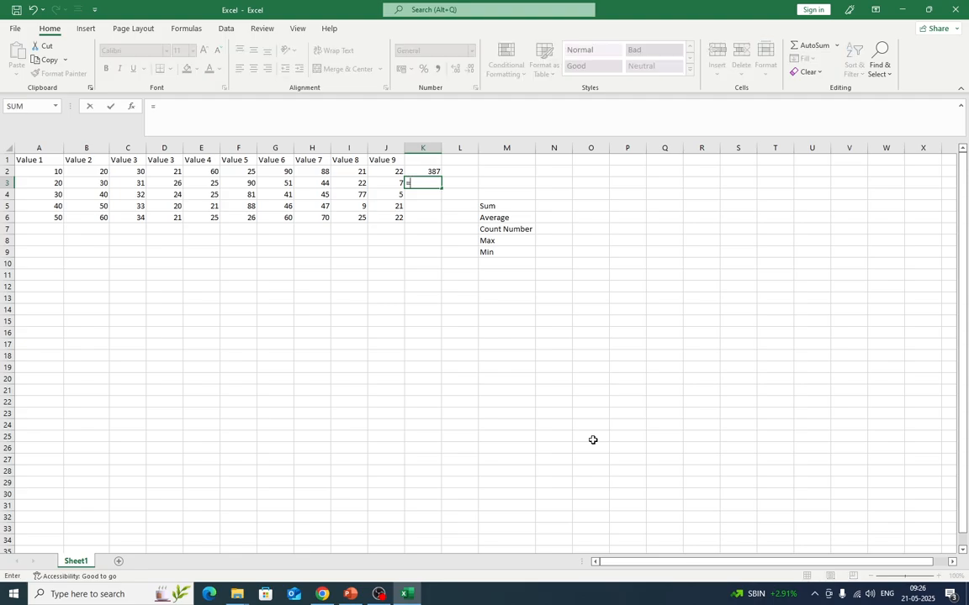
{"action": "type", "text": "av"}
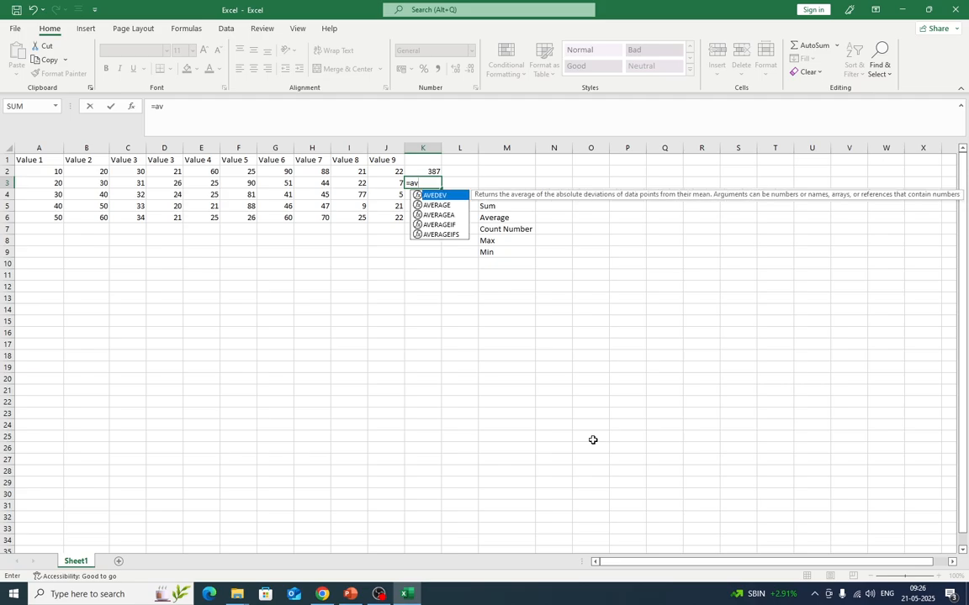
{"action": "key", "text": "Down"}
{"action": "key", "text": "Tab"}
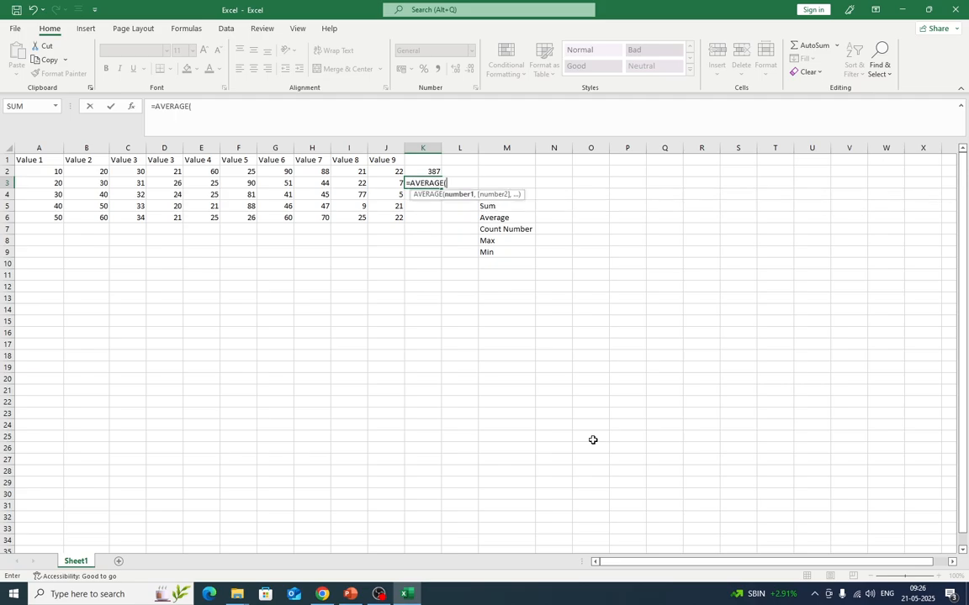
{"action": "key", "text": "Left"}
{"action": "key", "text": "Left"}
{"action": "key", "text": "Left"}
{"action": "key", "text": "Left"}
{"action": "key", "text": "Left"}
{"action": "key", "text": "Left"}
{"action": "key", "text": "Left"}
{"action": "key", "text": "Left"}
{"action": "key", "text": "Left"}
{"action": "key", "text": "Left"}
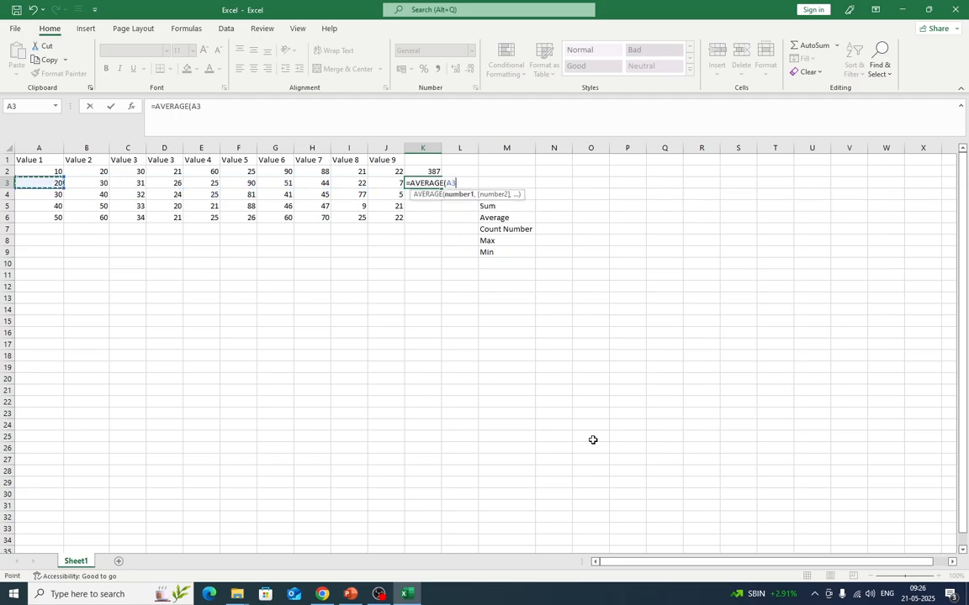
{"action": "key", "text": "shift+Right"}
{"action": "key", "text": "shift+Right"}
{"action": "key", "text": "shift+Right"}
{"action": "key", "text": "shift+Right"}
{"action": "key", "text": "shift+Right"}
{"action": "key", "text": "shift+Right"}
{"action": "key", "text": "shift+Right"}
{"action": "key", "text": "shift+Right"}
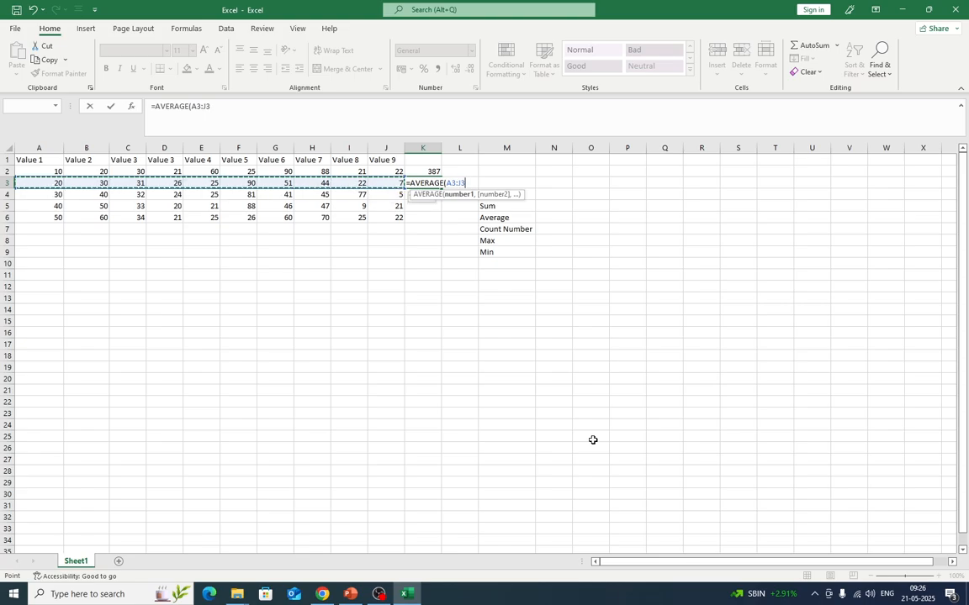
{"action": "type", "text": ")"}
{"action": "key", "text": "Return"}
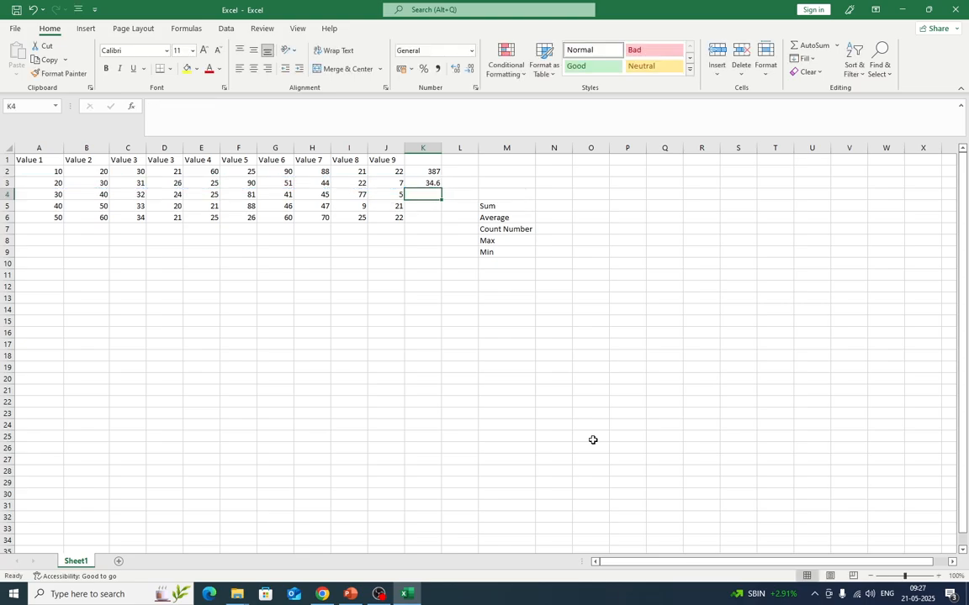